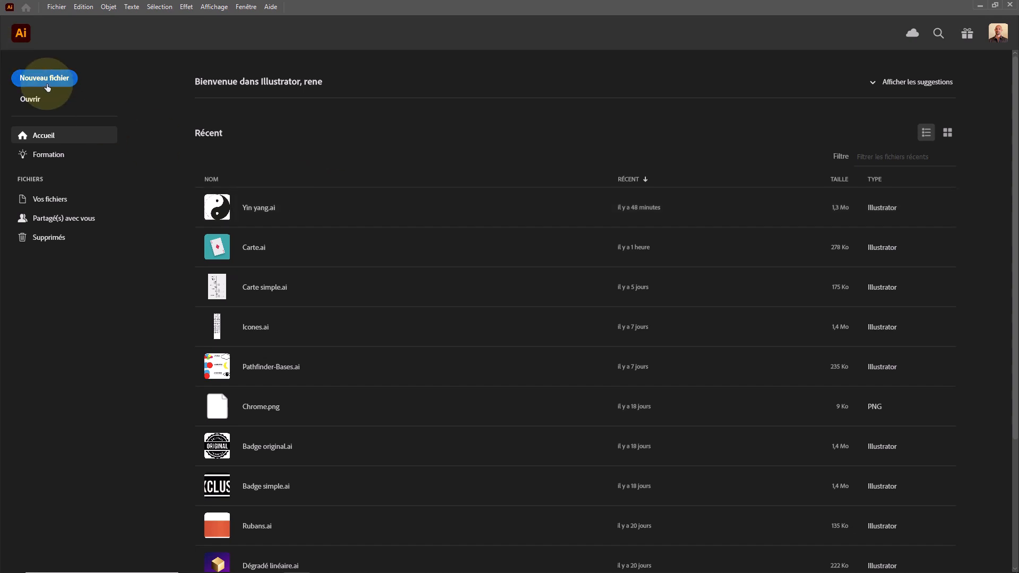
- Create a new print document from the A4 preset, named "Yin yang", with its height set to 210 mm
left_click(67, 82)
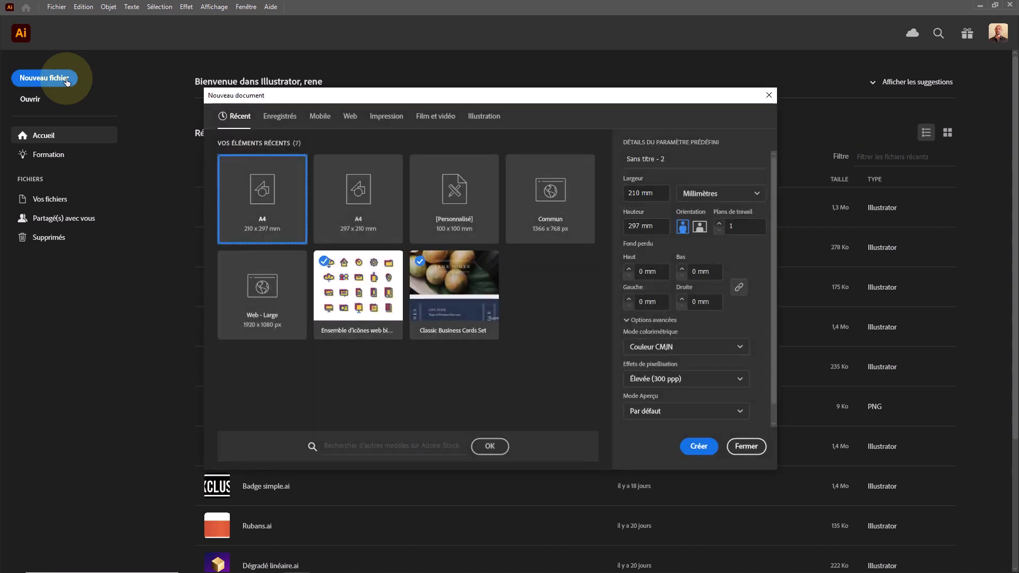
left_click(380, 119)
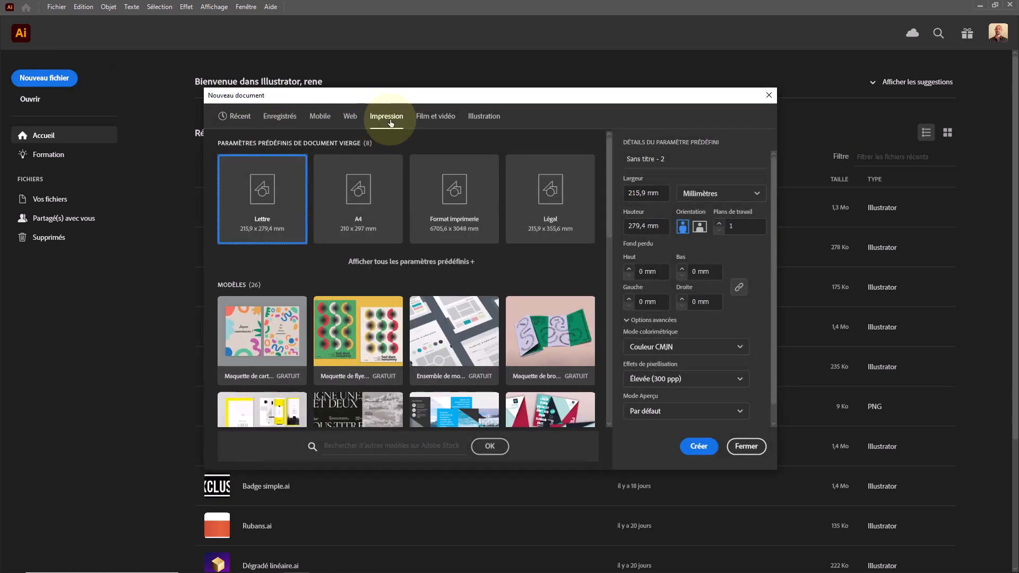
left_click(358, 206)
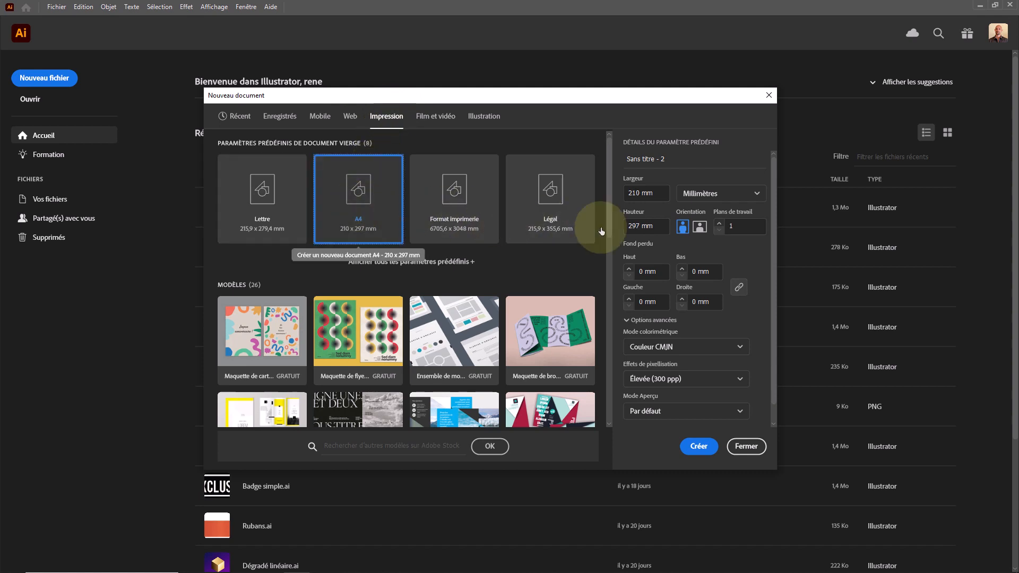
left_click_drag(640, 226, 608, 226)
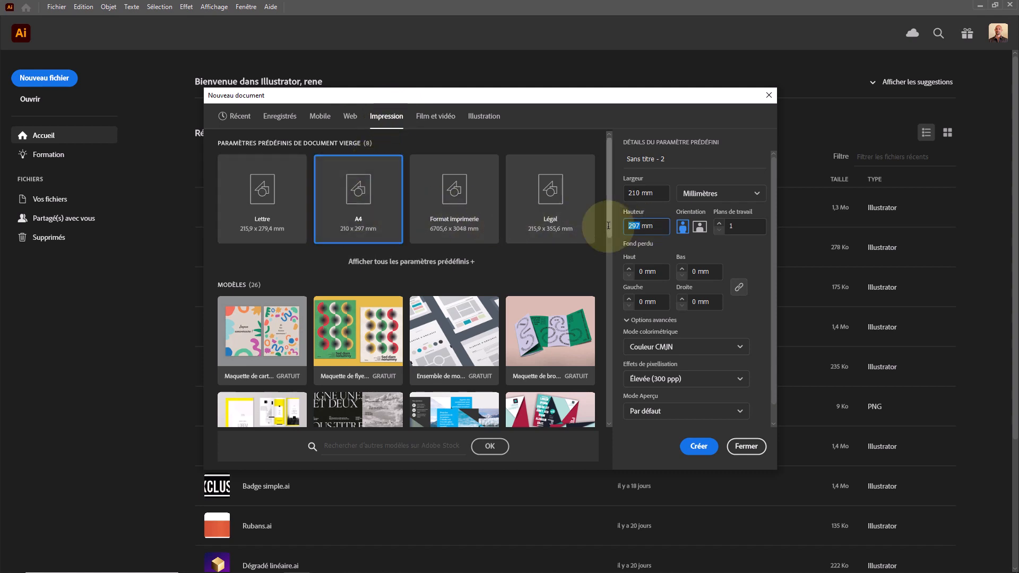
type("210")
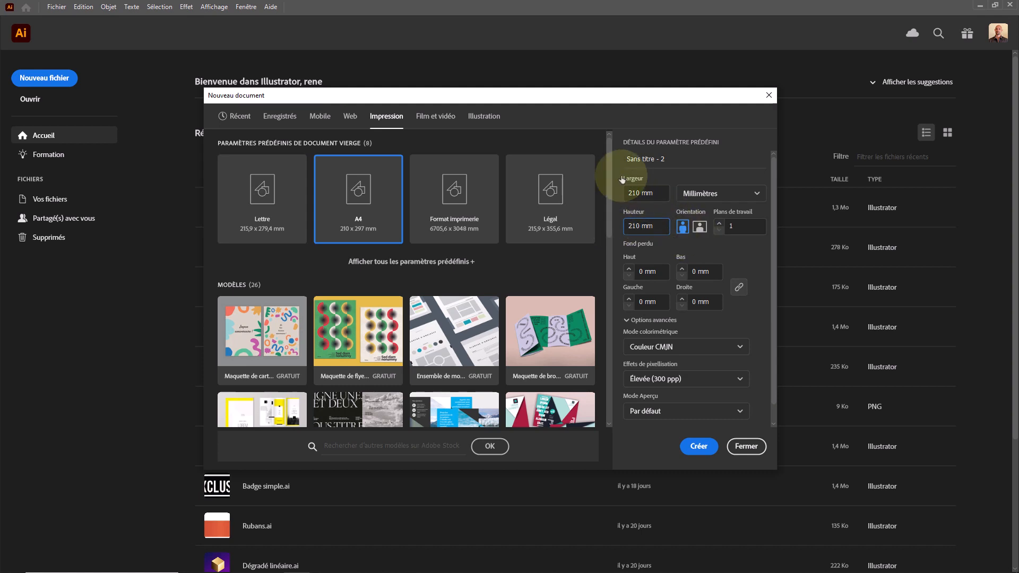
left_click_drag(664, 159, 593, 159)
type("Yin yang")
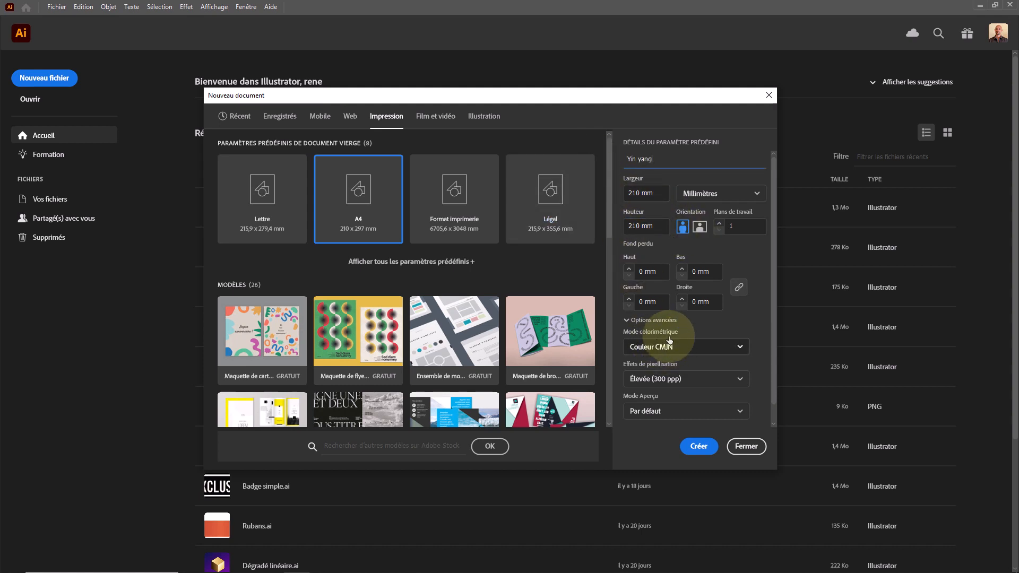
left_click(694, 447)
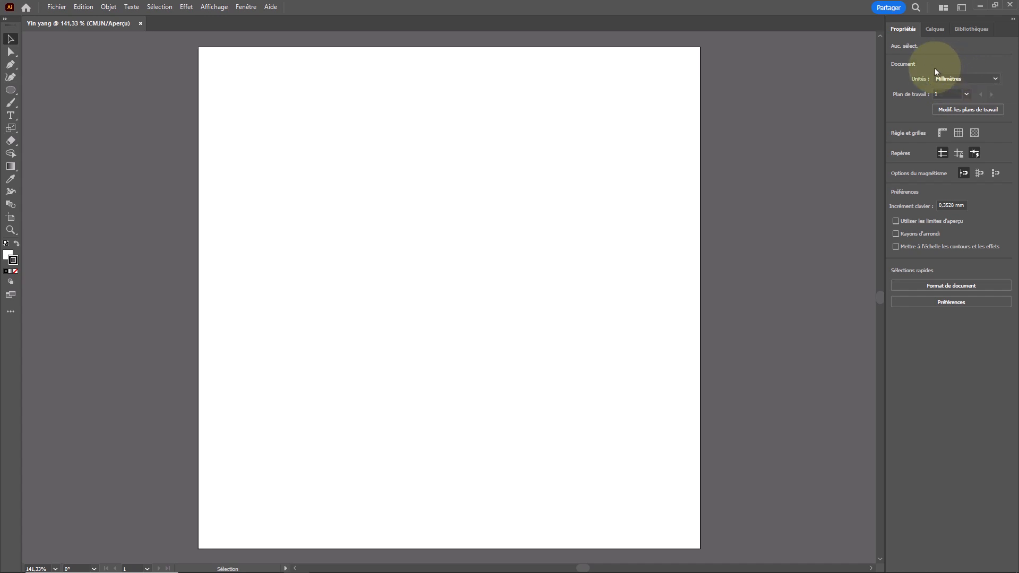
left_click(955, 78)
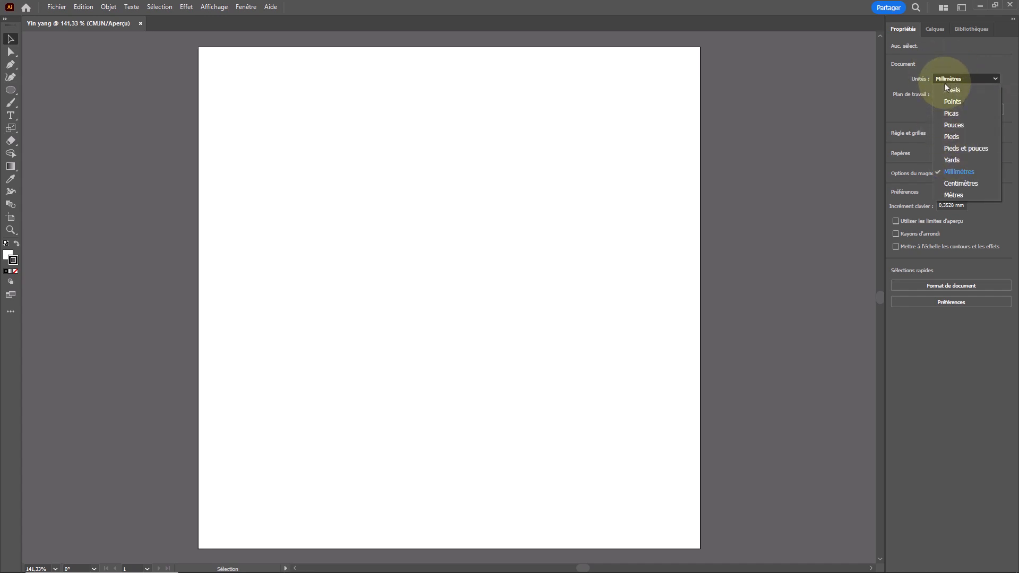
left_click(947, 81)
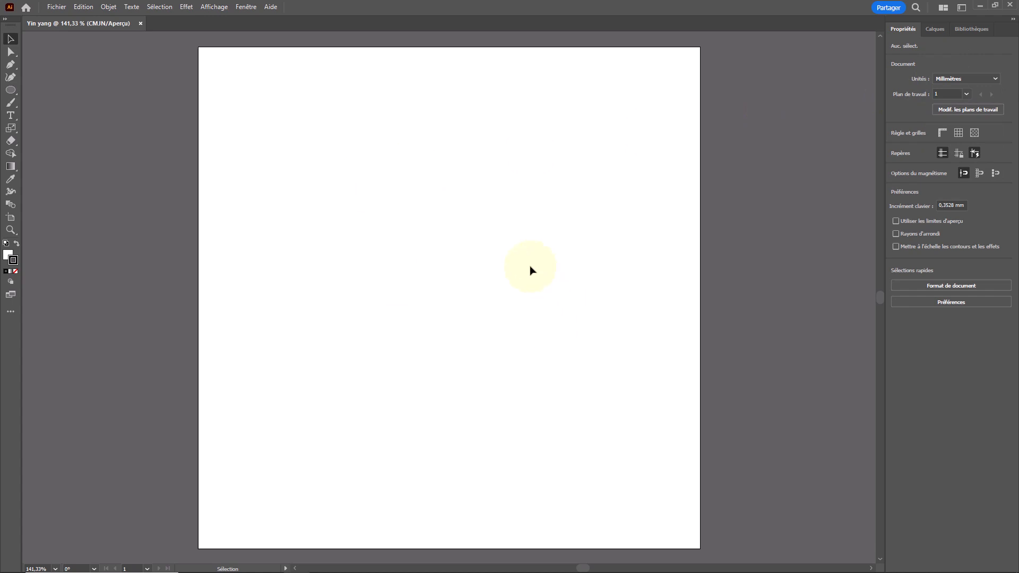
- Draw a circle about 176 mm in diameter from its centre near the middle of the artboard
left_click(10, 90)
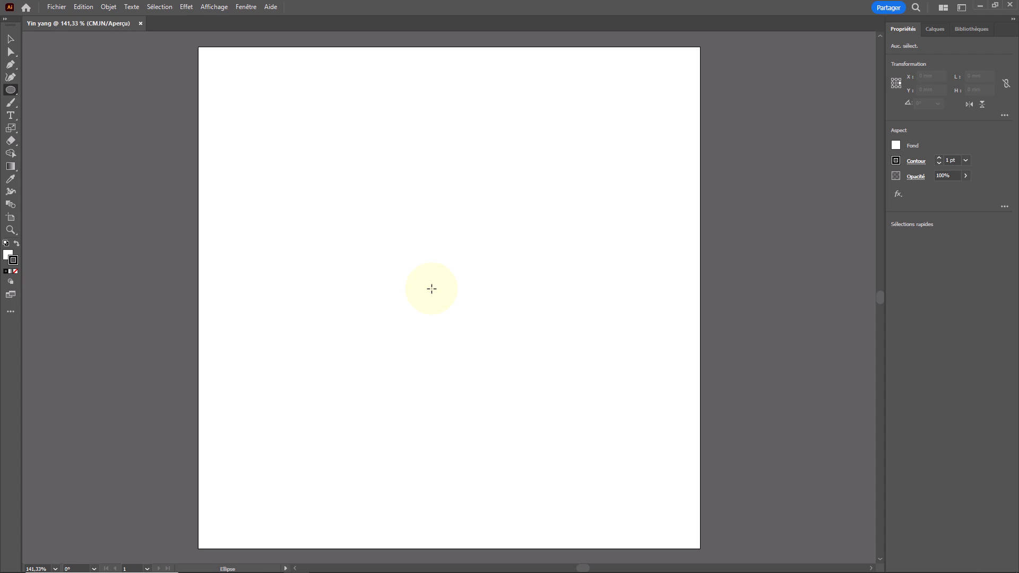
left_click_drag(431, 288, 641, 77)
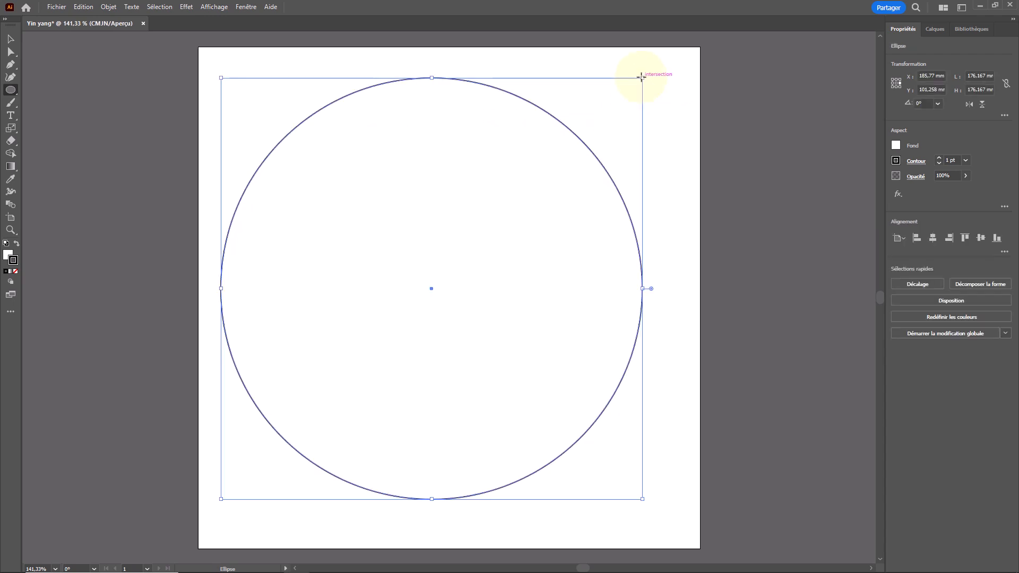
key("v")
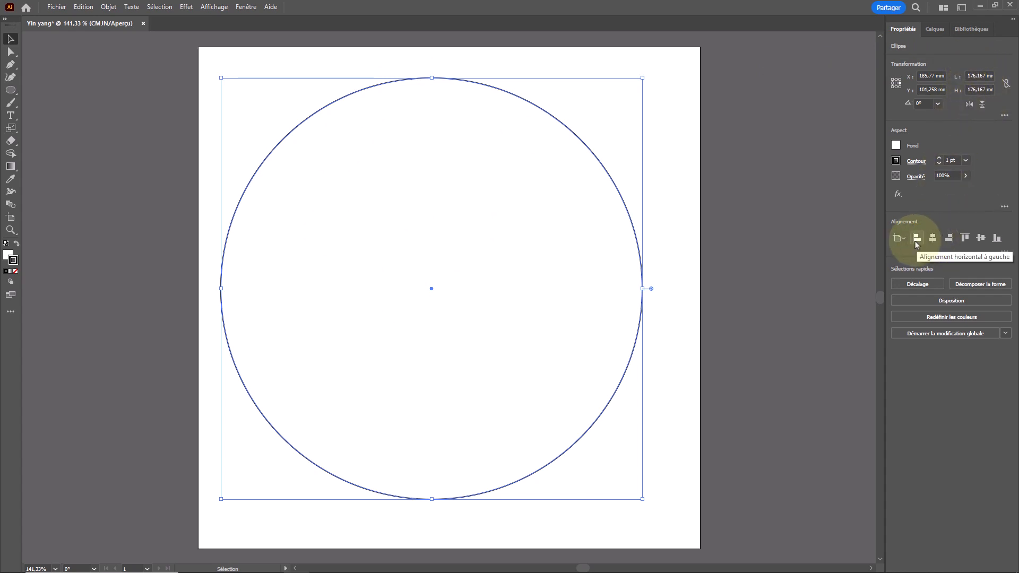
- Centre the circle horizontally and vertically on the artboard, then deselect it
left_click(899, 238)
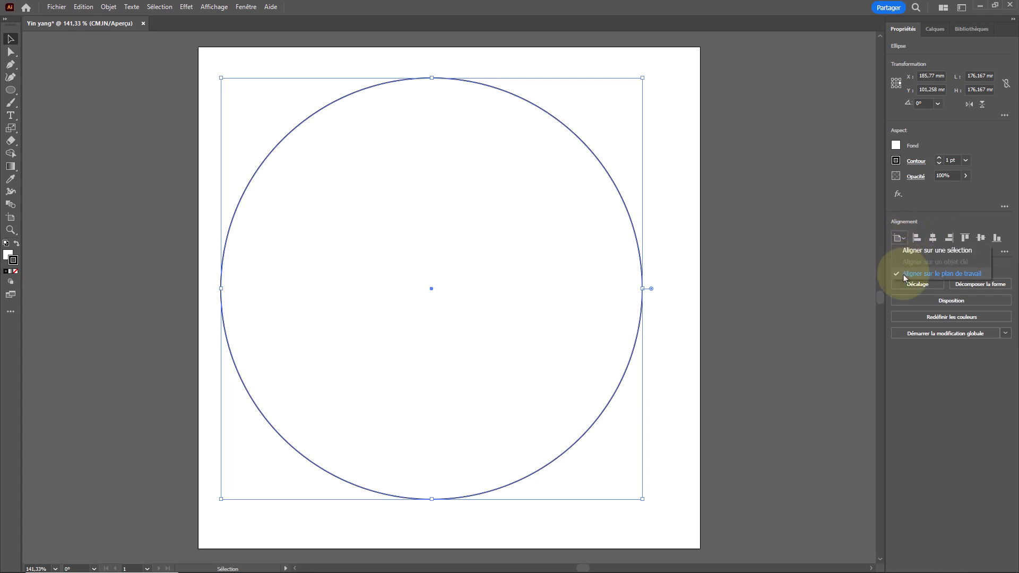
left_click(962, 274)
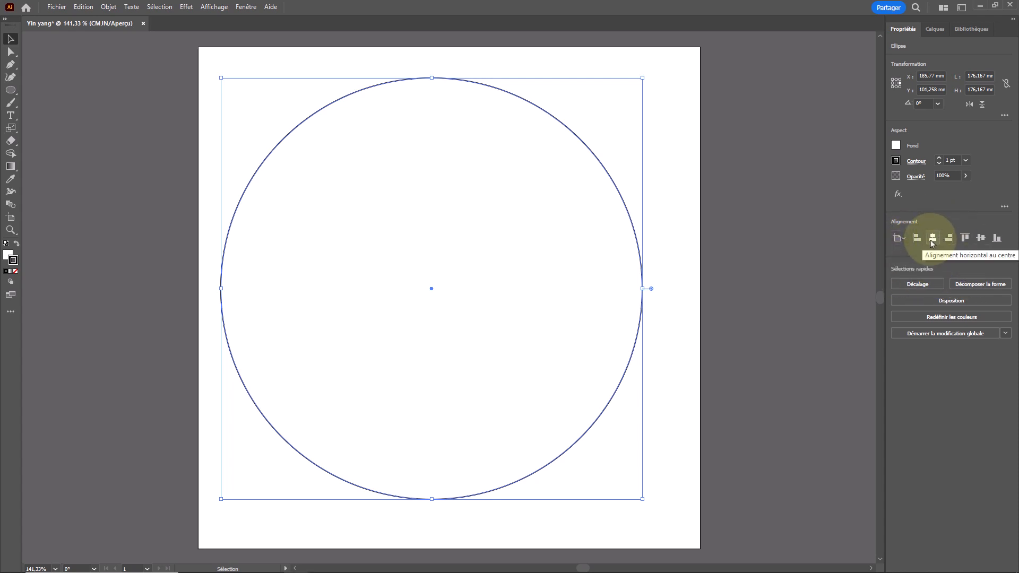
left_click(932, 239)
left_click(980, 239)
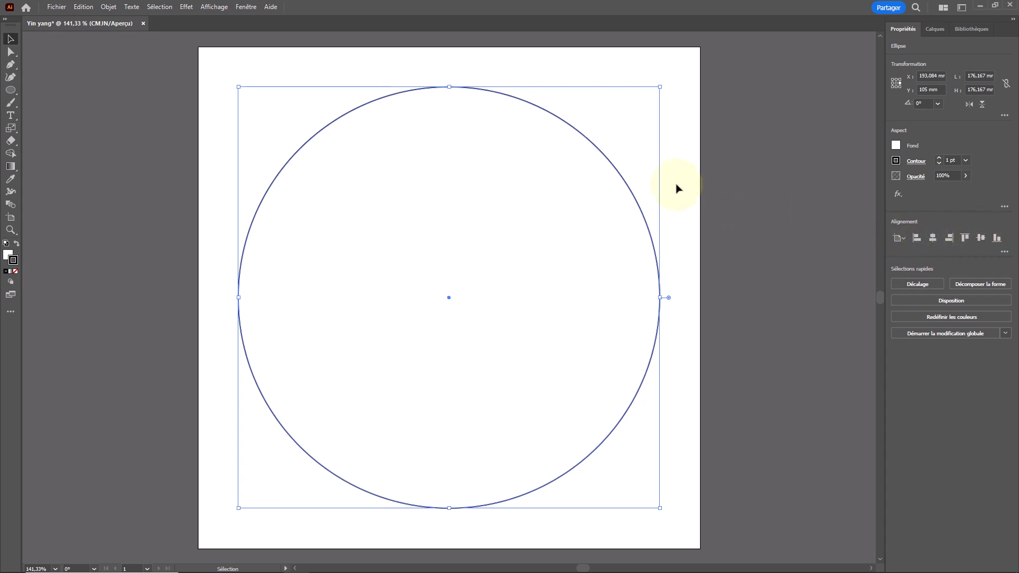
left_click(662, 129)
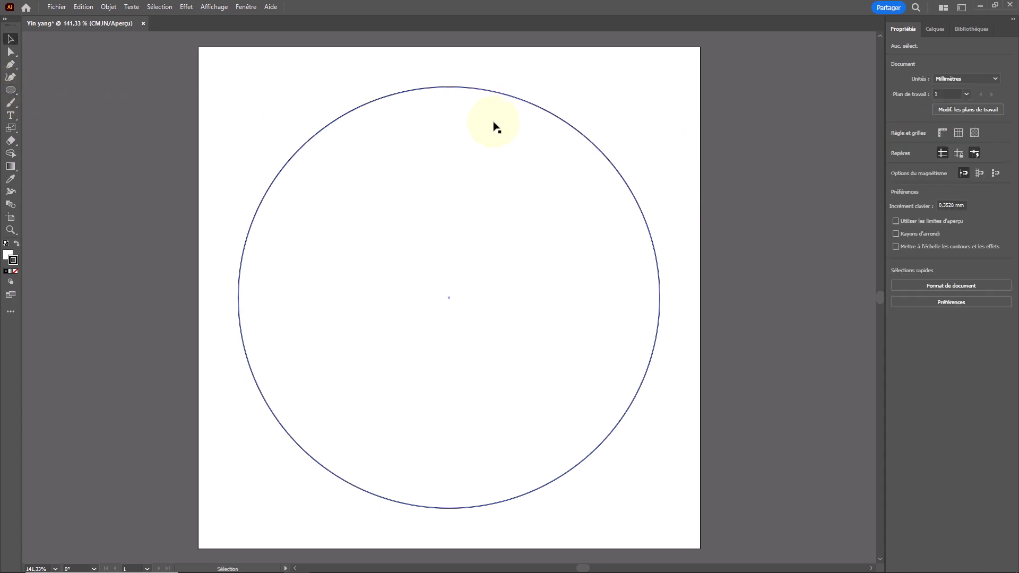
- Copy the large circle and paste the duplicate directly in front of it
left_click(498, 96)
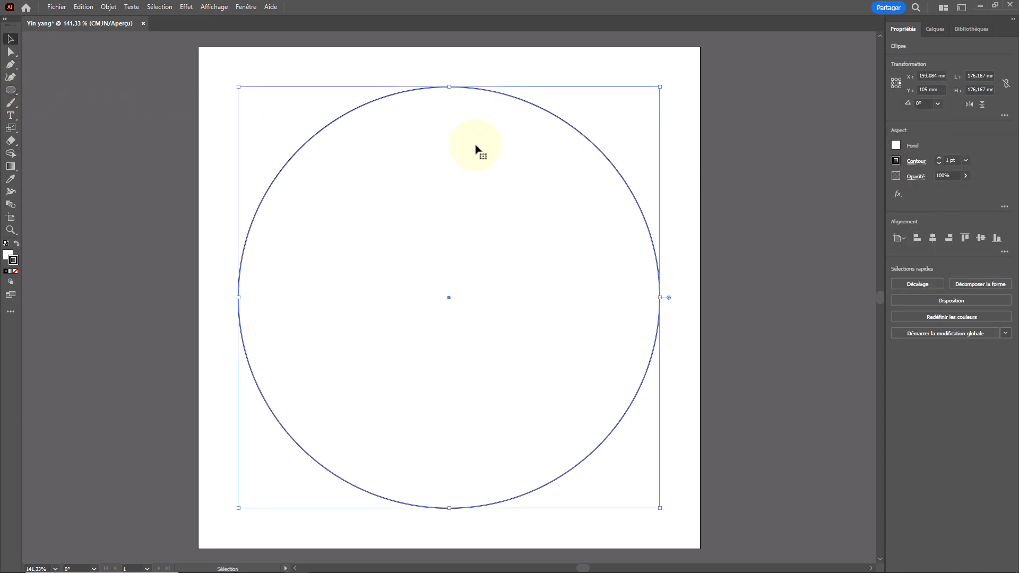
right_click(483, 142)
mouse_move(509, 183)
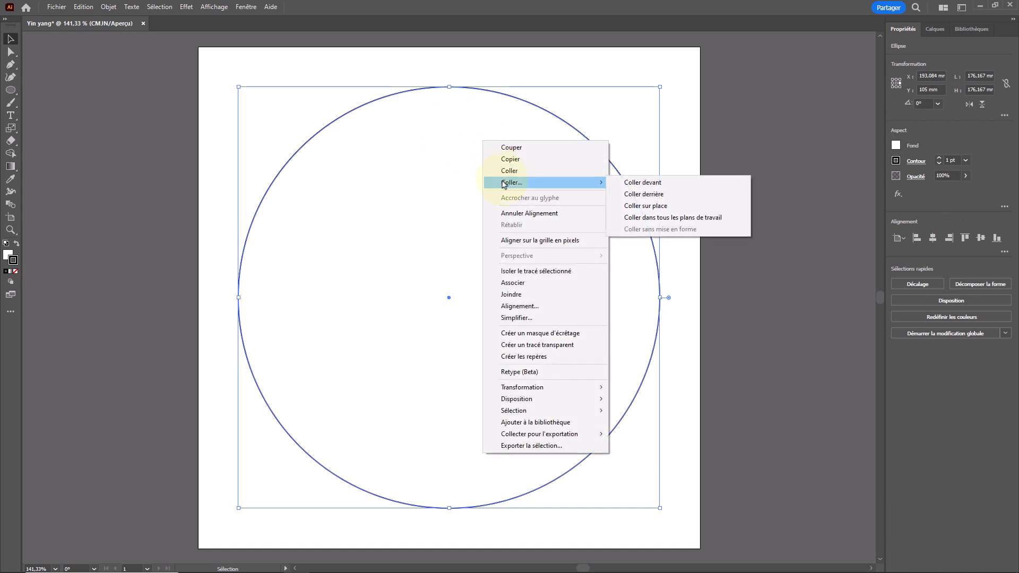
left_click(640, 183)
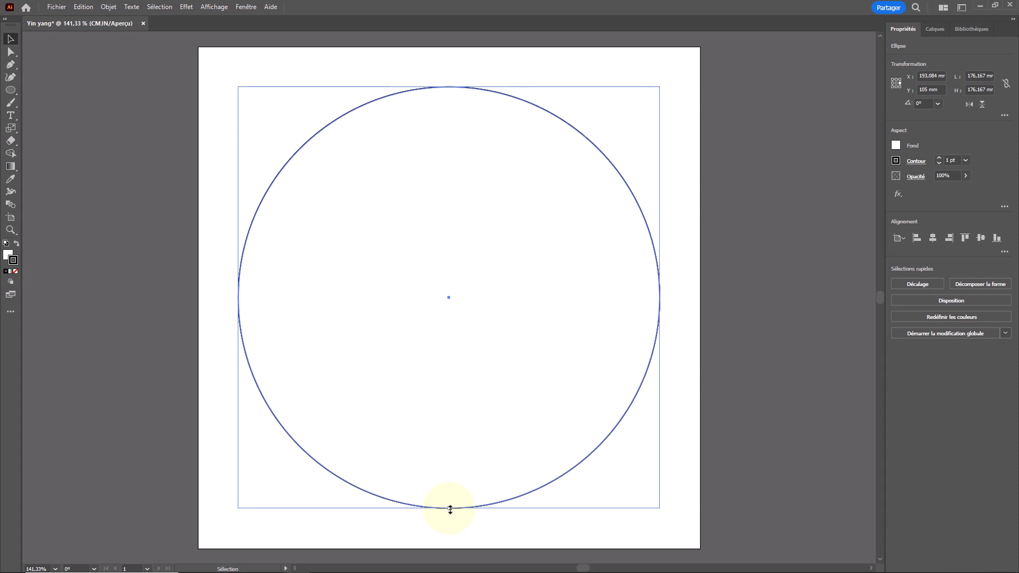
left_click_drag(451, 509, 450, 299)
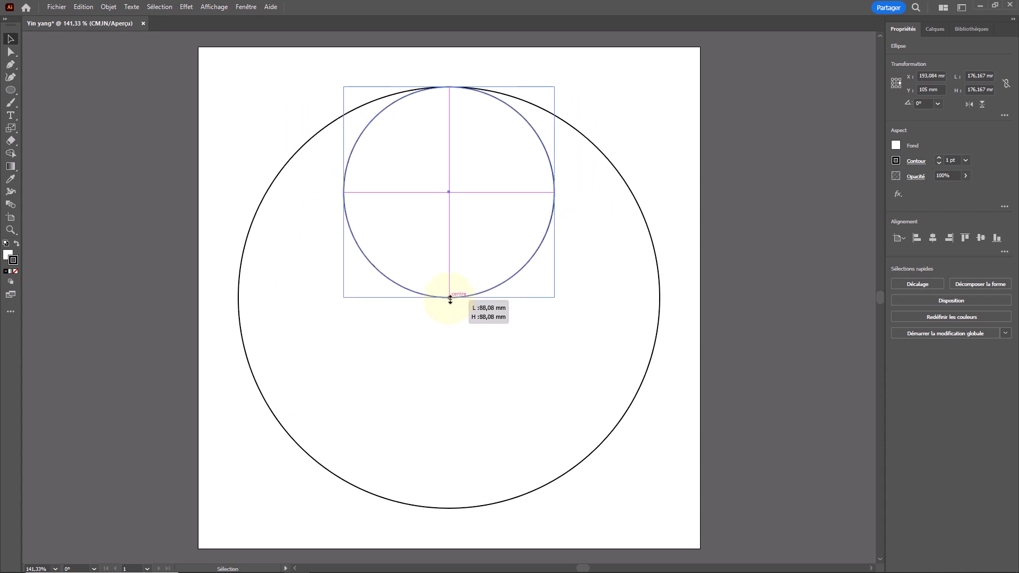
left_click_drag(450, 298, 450, 297)
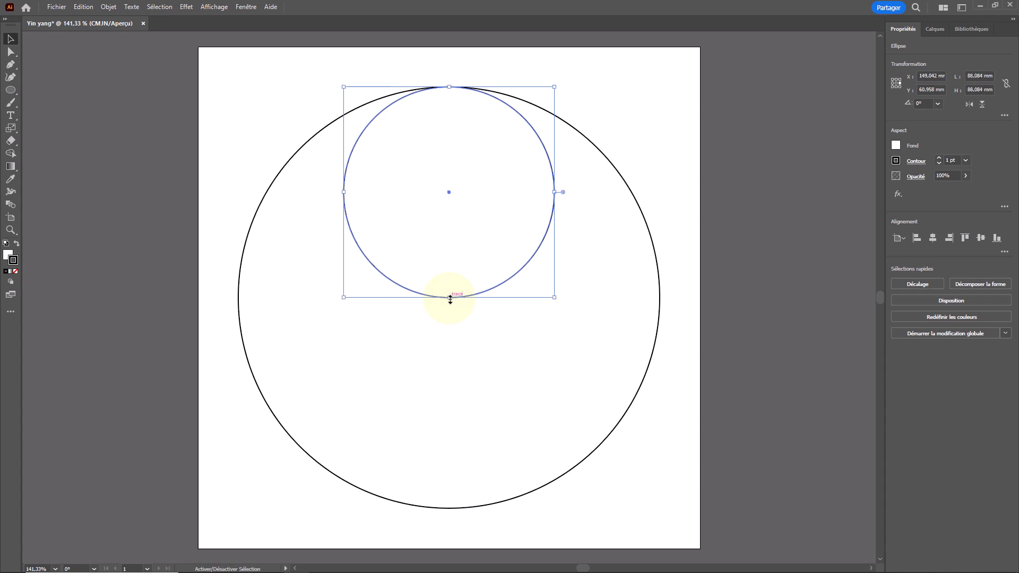
left_click(450, 298)
left_click(423, 173, "shift")
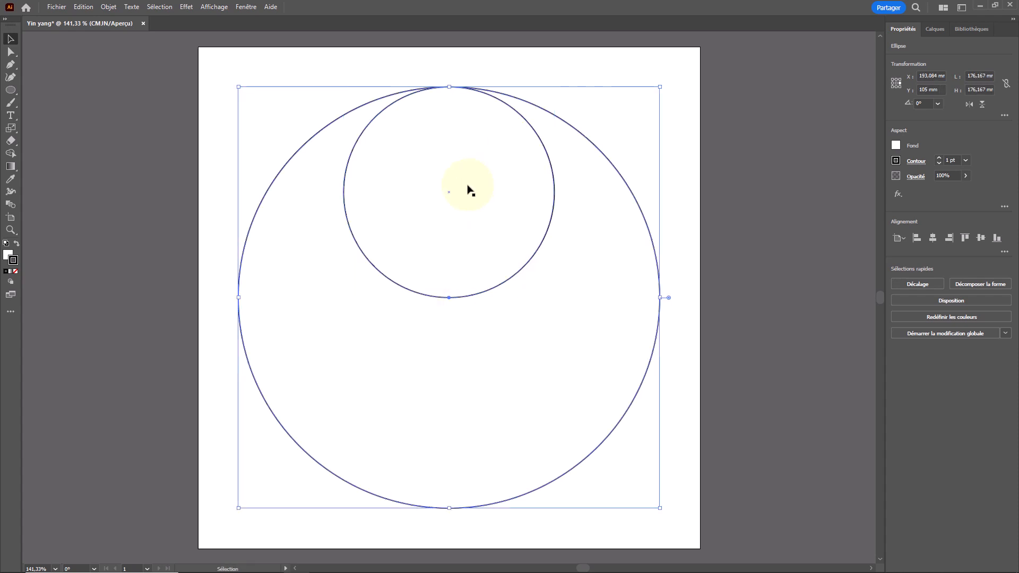
key("ctrl+z")
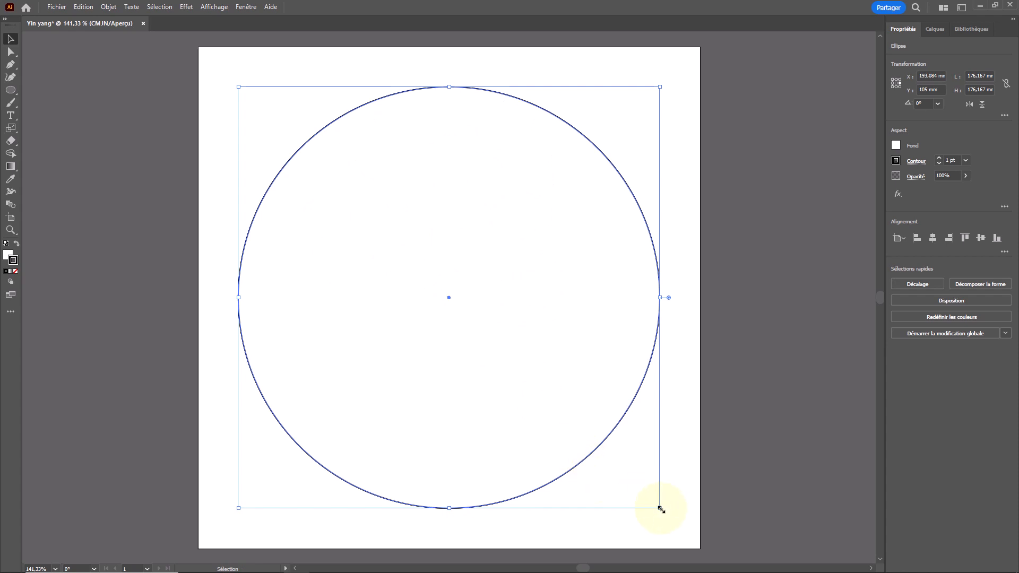
left_click_drag(659, 508, 547, 404)
key("ctrl+z")
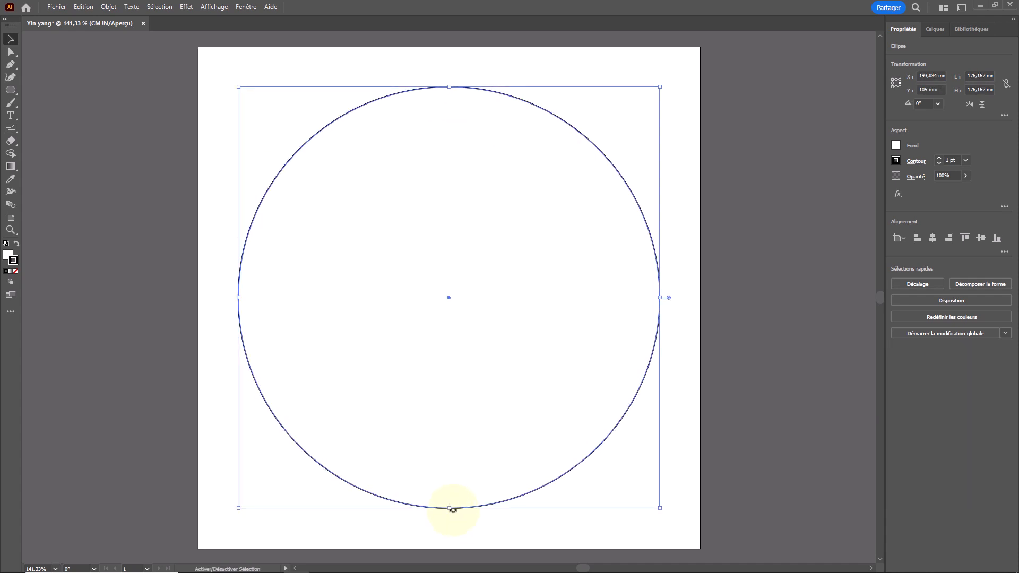
- Scale the pasted circle proportionally to about 88 mm, keeping its top anchor fixed and snapping its bottom to the large circle's centre
left_click_drag(452, 508, 450, 298)
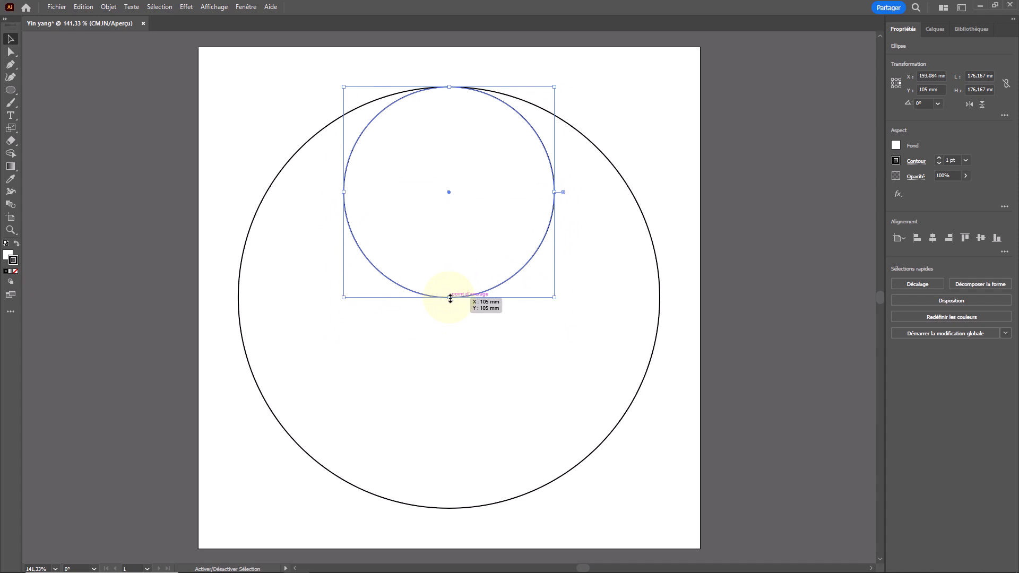
left_click(214, 7)
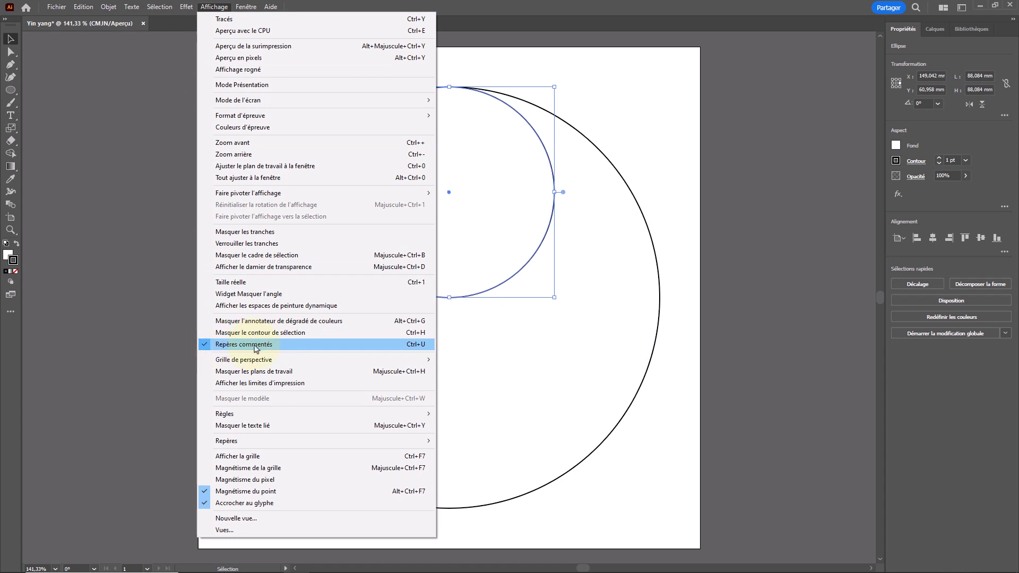
left_click(255, 348)
left_click(259, 83)
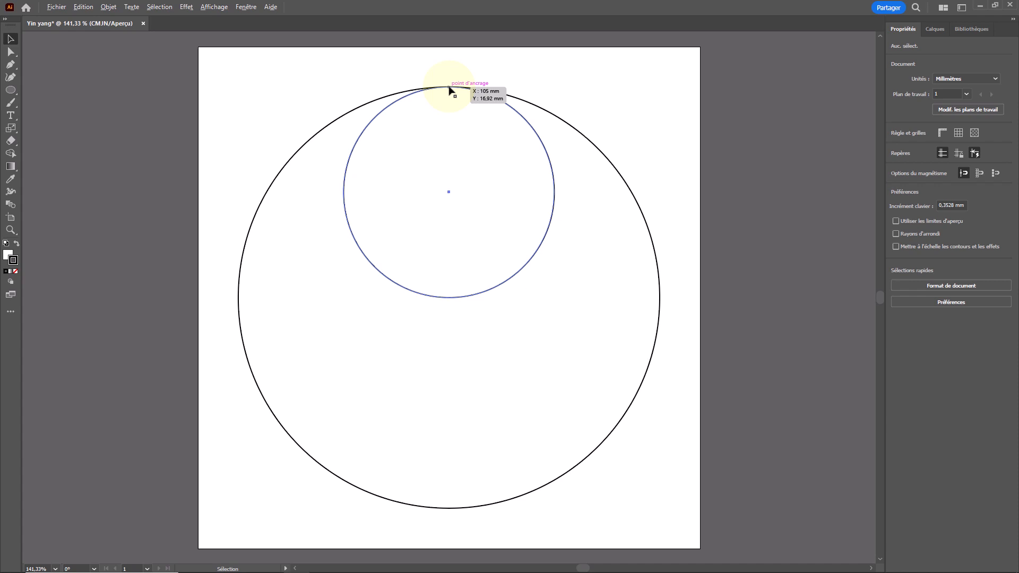
- Duplicate the medium circle 88.08 mm straight down so its top anchor snaps to the large circle's centre, and deselect
left_click_drag(449, 88, 451, 300)
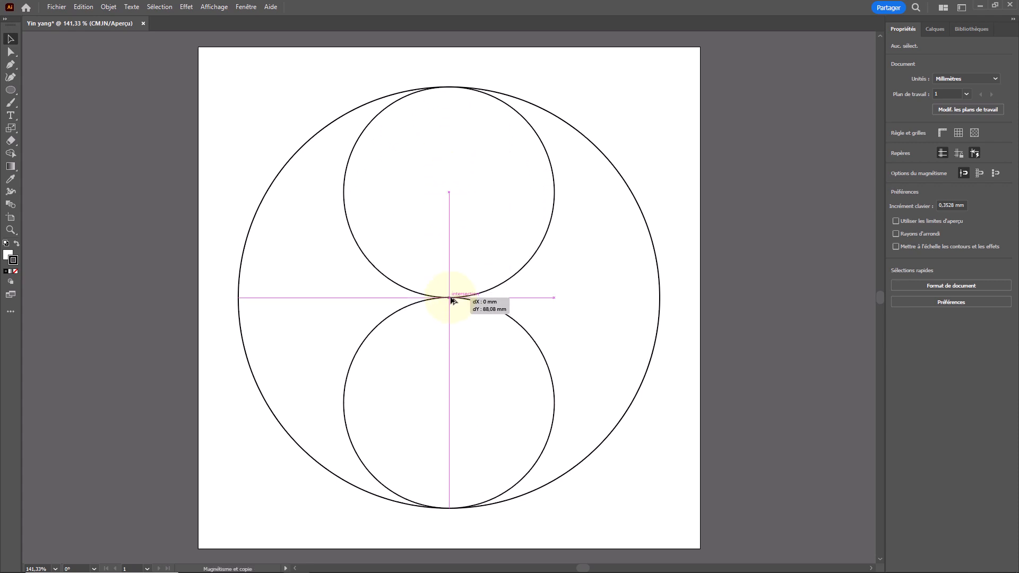
left_click_drag(451, 300, 452, 298)
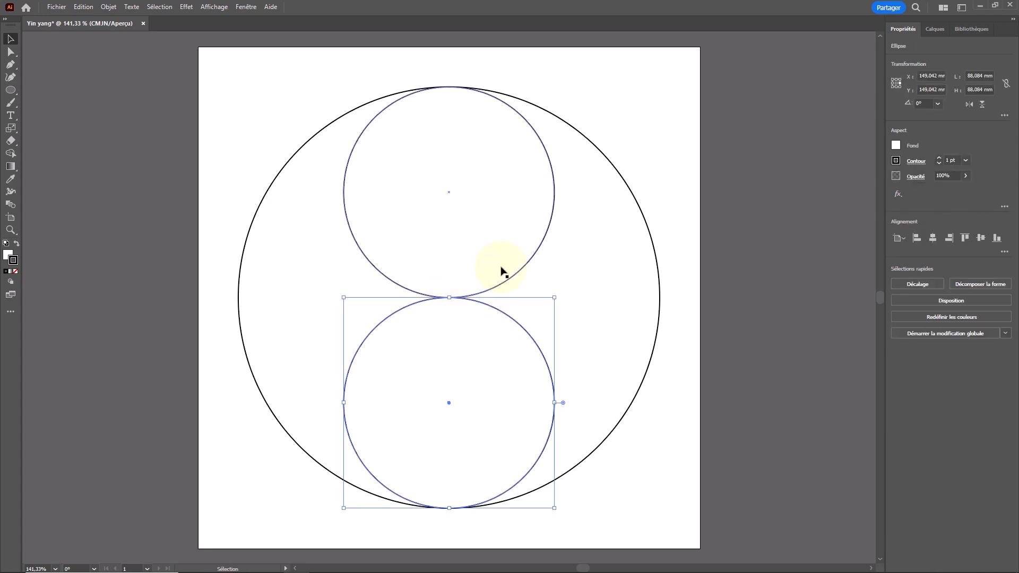
left_click(593, 215)
left_click(680, 184)
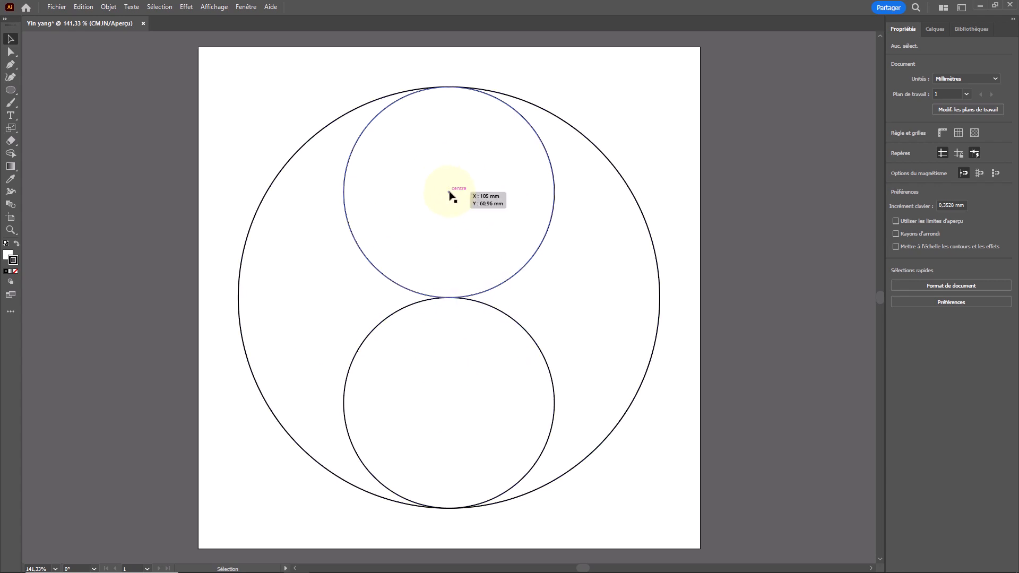
- Draw a circle about 20 mm in diameter at the upper medium circle's centre and duplicate it to the lower medium circle's centre
key("l")
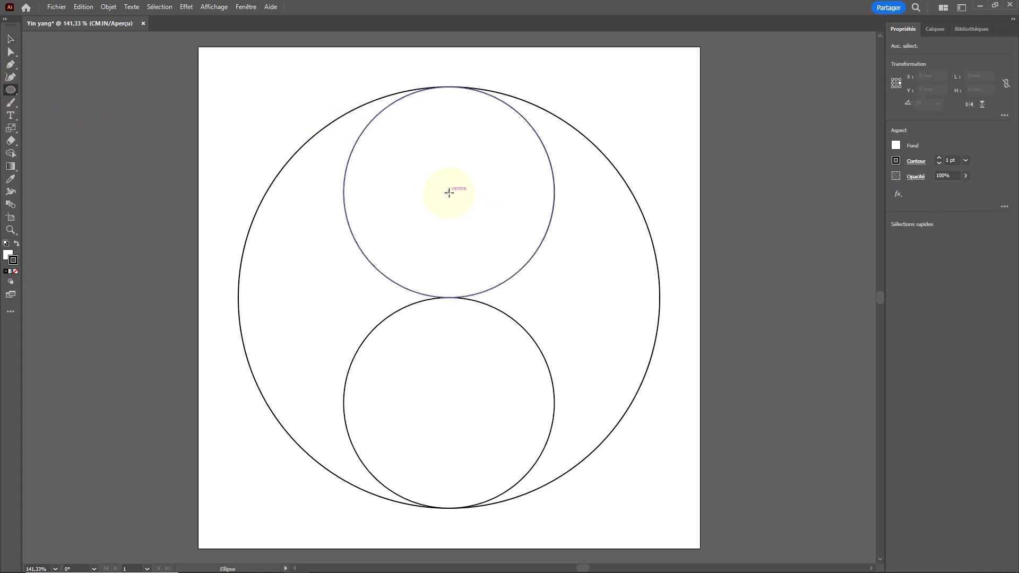
left_click_drag(449, 193, 473, 167)
key("v")
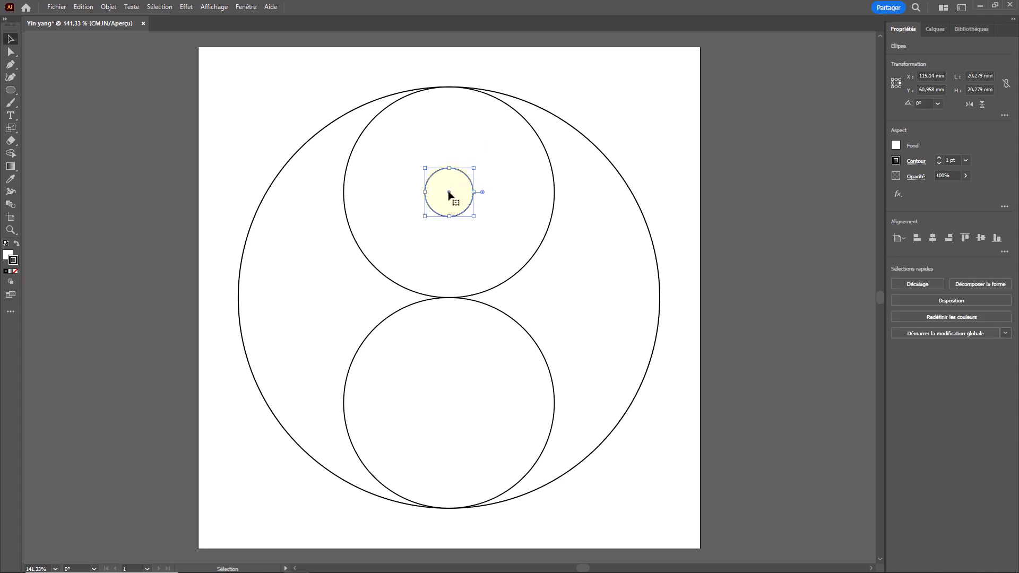
left_click_drag(449, 195, 449, 406)
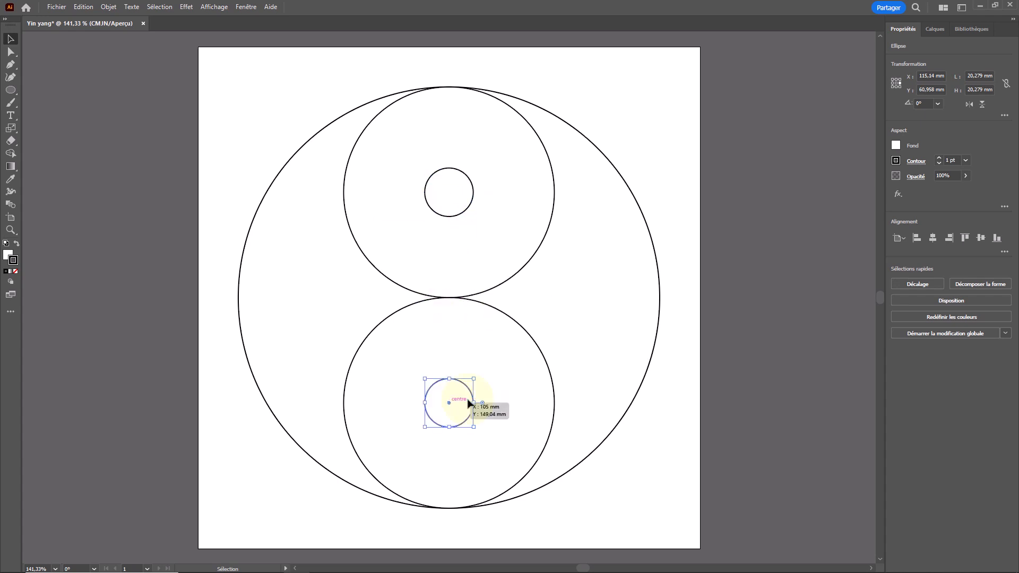
left_click(669, 391)
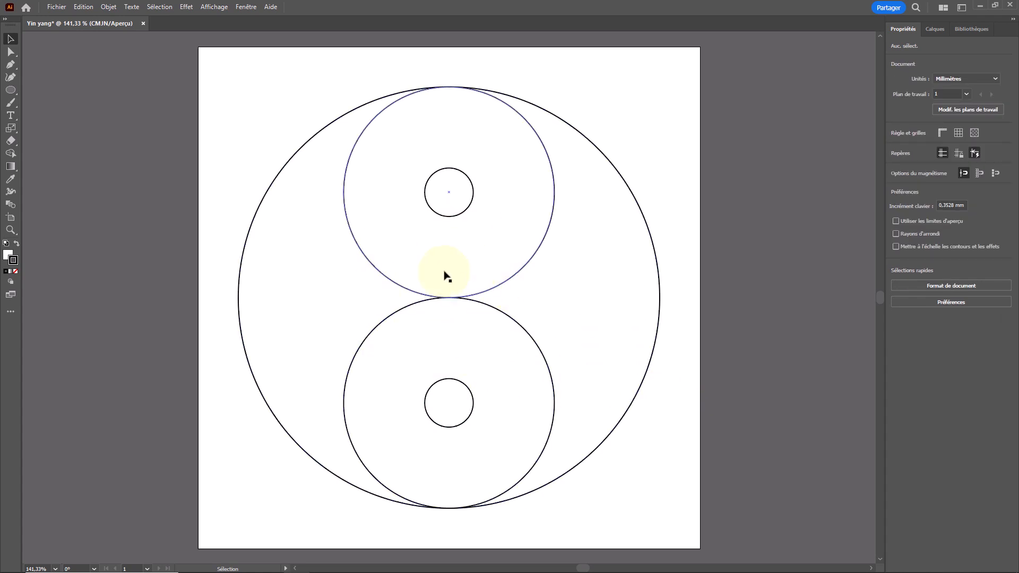
- Select the large and both medium circles and merge the upper medium circle with the large circle's left region using Shape Builder
key("x")
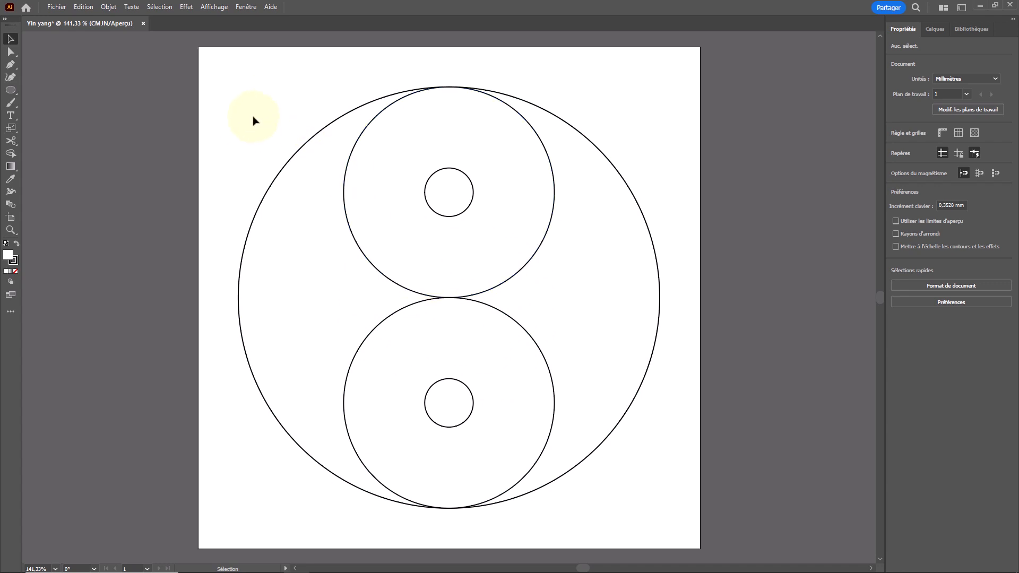
left_click_drag(268, 145, 396, 343)
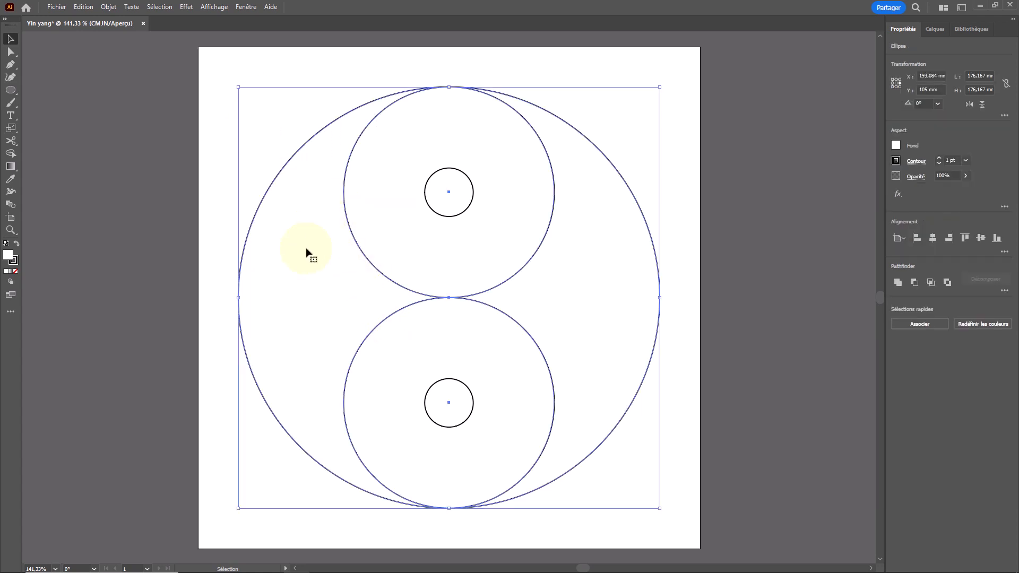
left_click(10, 154)
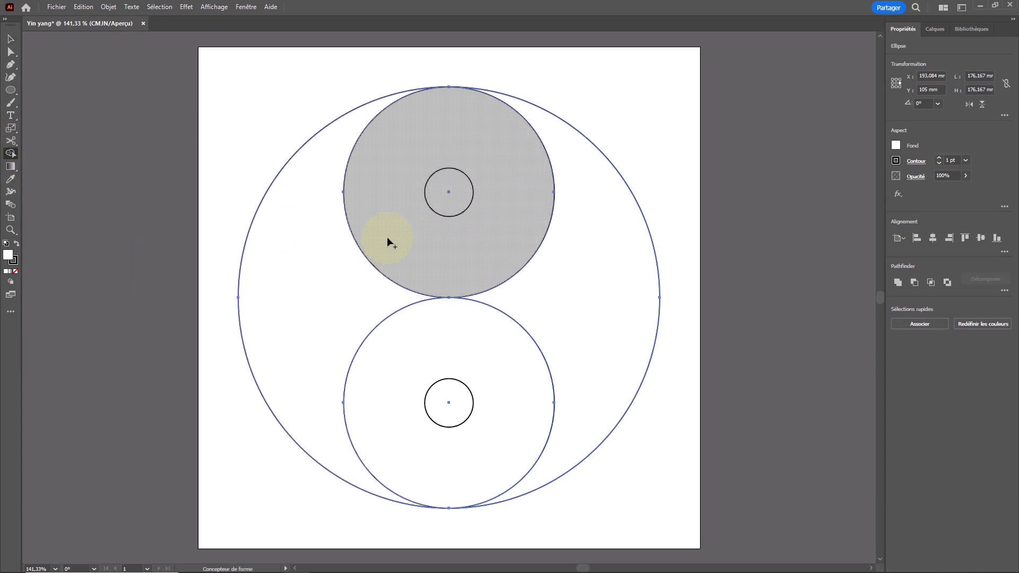
left_click_drag(366, 254, 351, 272)
key("v")
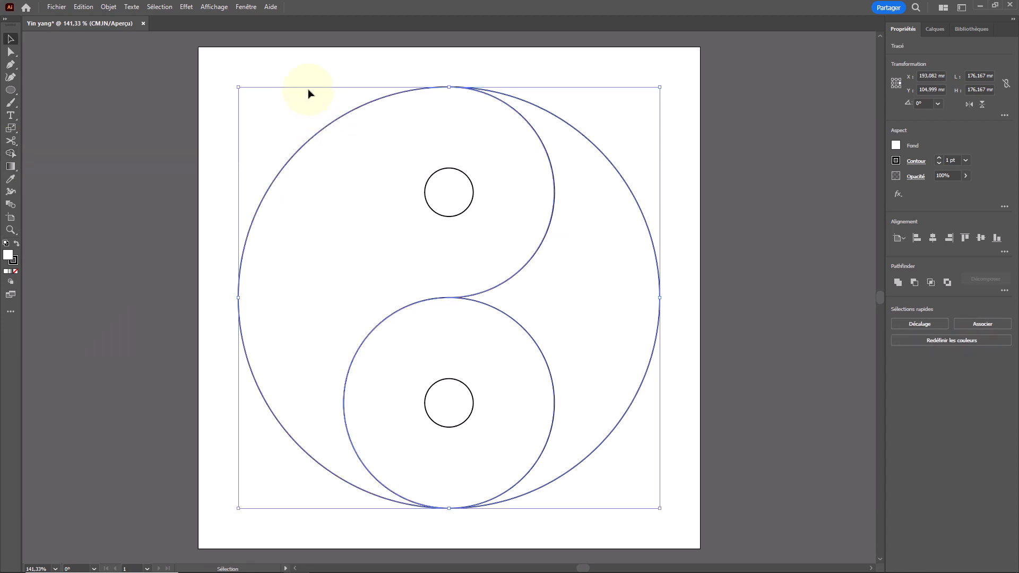
- Move the merged left shape aside to check that it is a separate piece, and undo the move
left_click(295, 71)
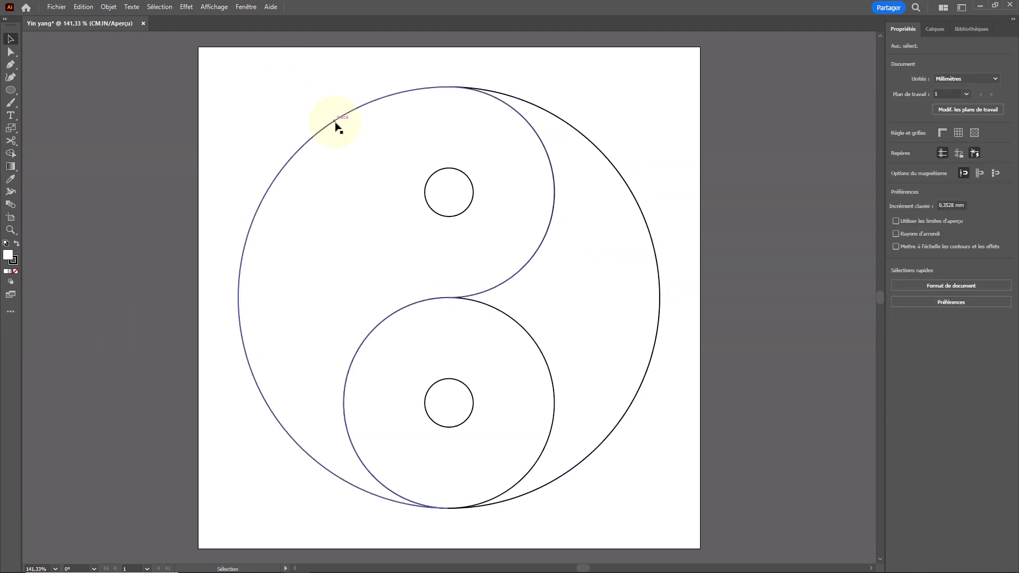
left_click_drag(336, 122, 206, 118)
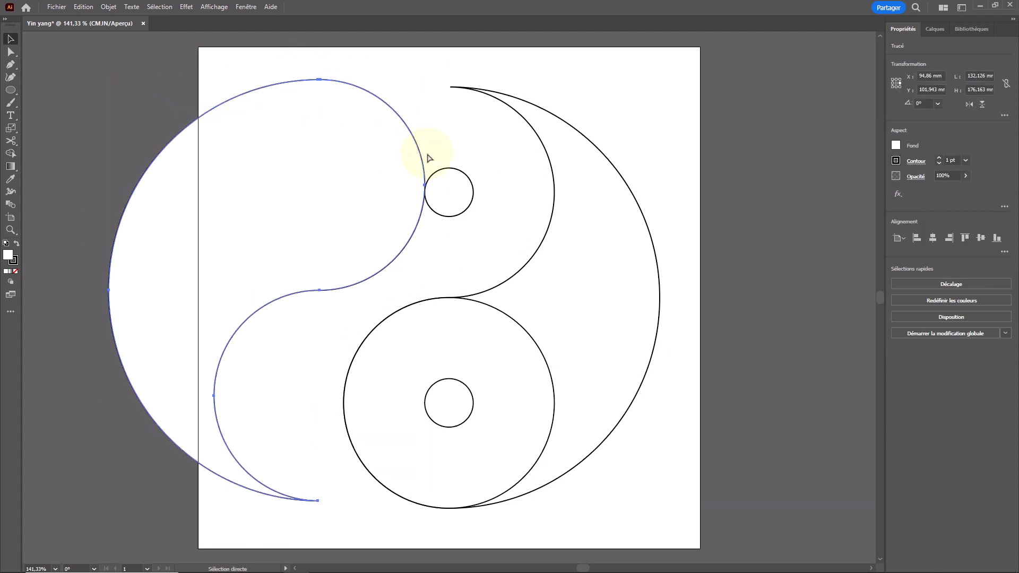
key("ctrl+z")
- Select the three large shapes and merge the lower medium circle with the right region of the large circle using Shape Builder
left_click_drag(684, 421, 561, 403)
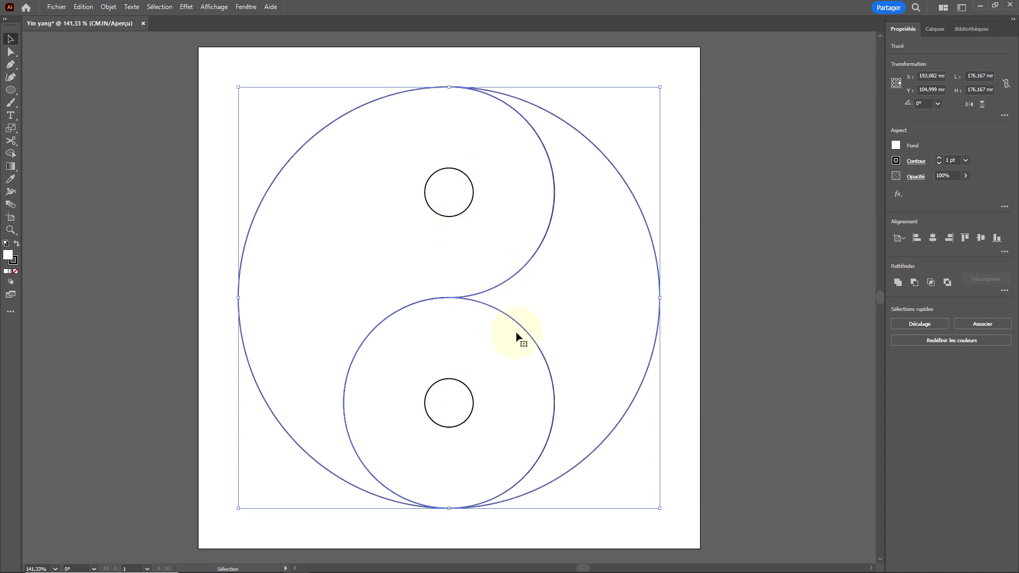
left_click(11, 153)
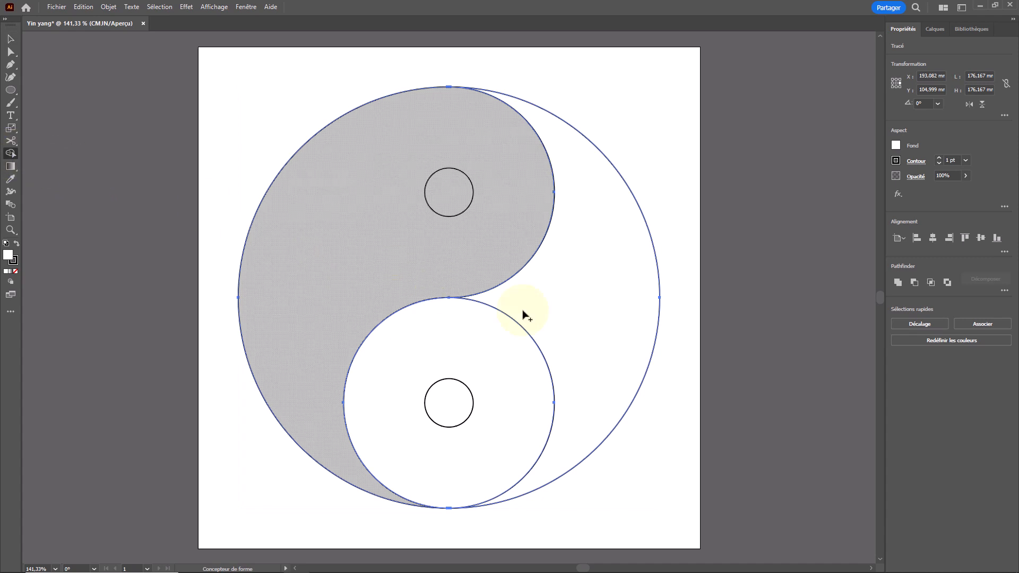
left_click_drag(550, 337, 515, 360)
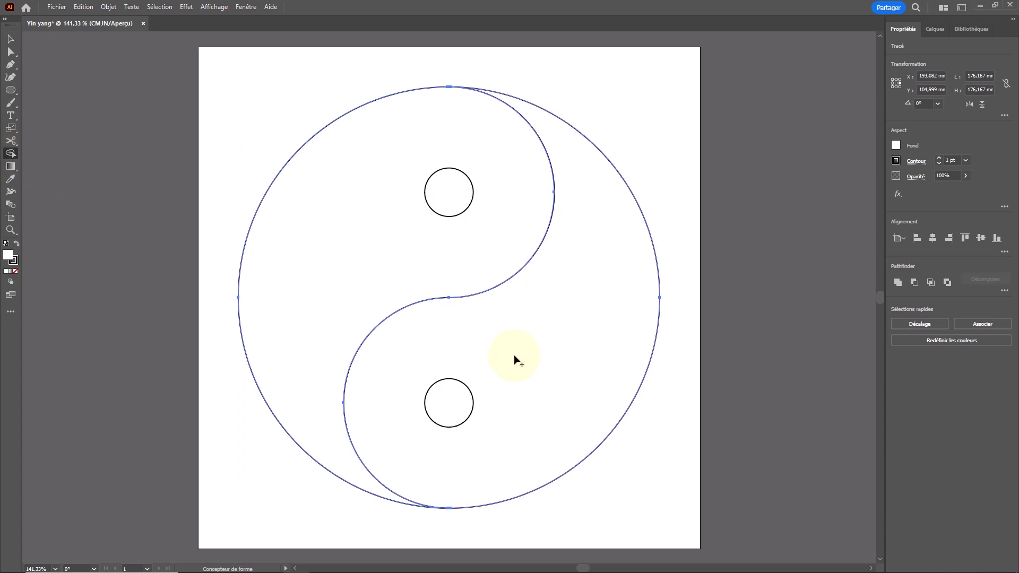
key("v")
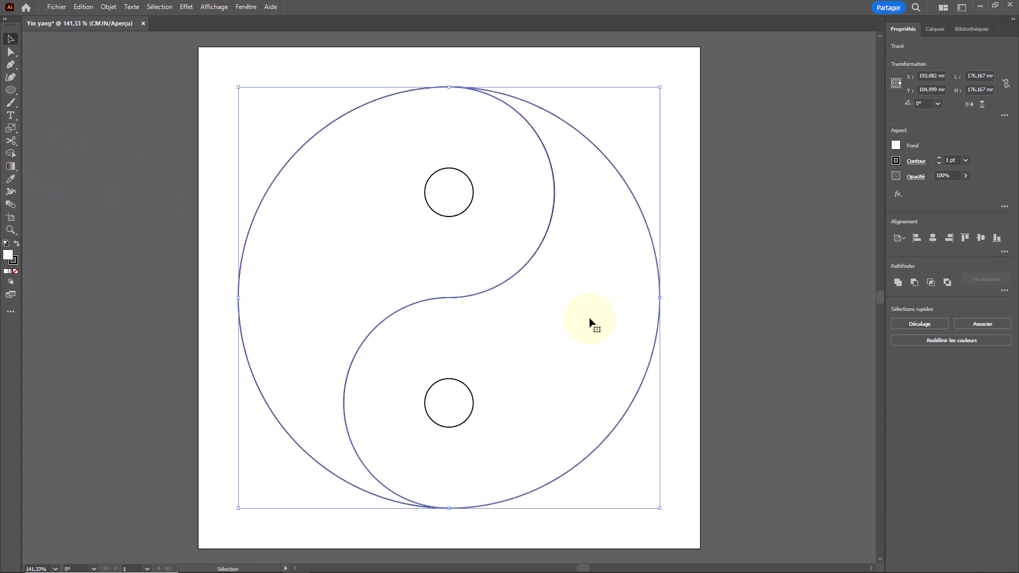
- Move the right half and the left half aside in turn to check their shapes, undoing each move, and deselect
left_click(676, 227)
left_click_drag(658, 251, 746, 257)
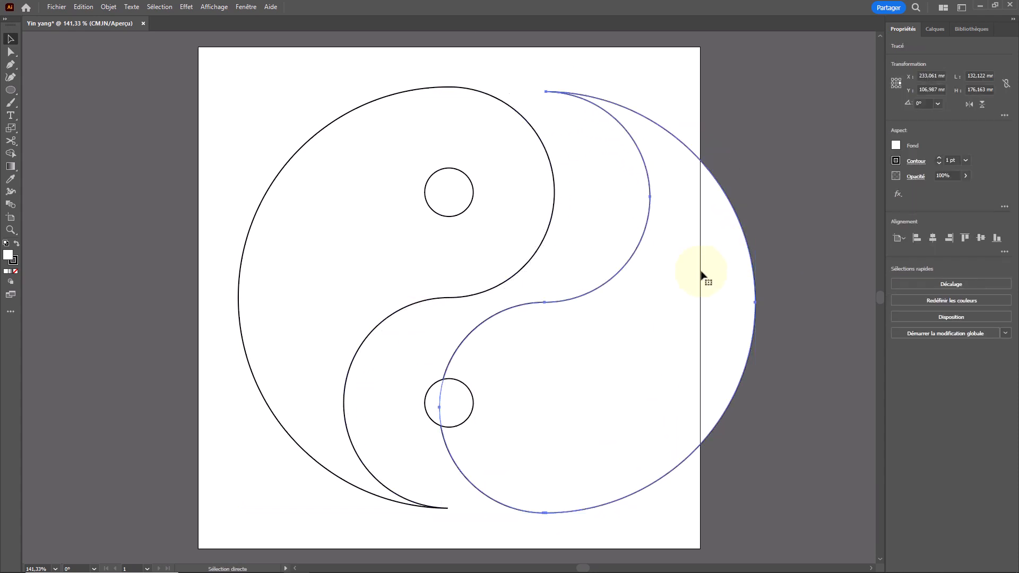
key("ctrl+z")
left_click_drag(260, 203, 217, 195)
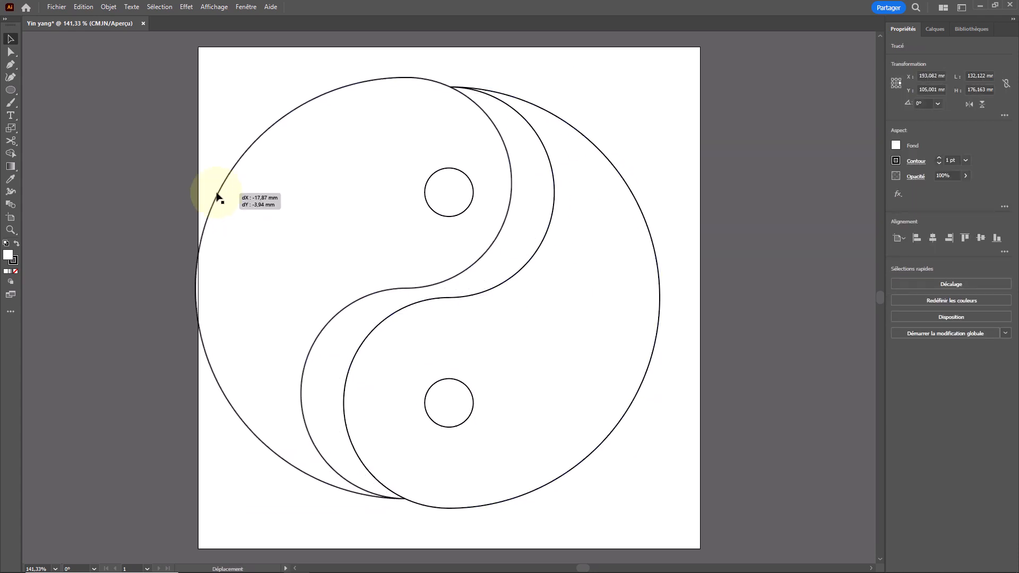
left_click_drag(217, 195, 214, 193)
key("ctrl+z")
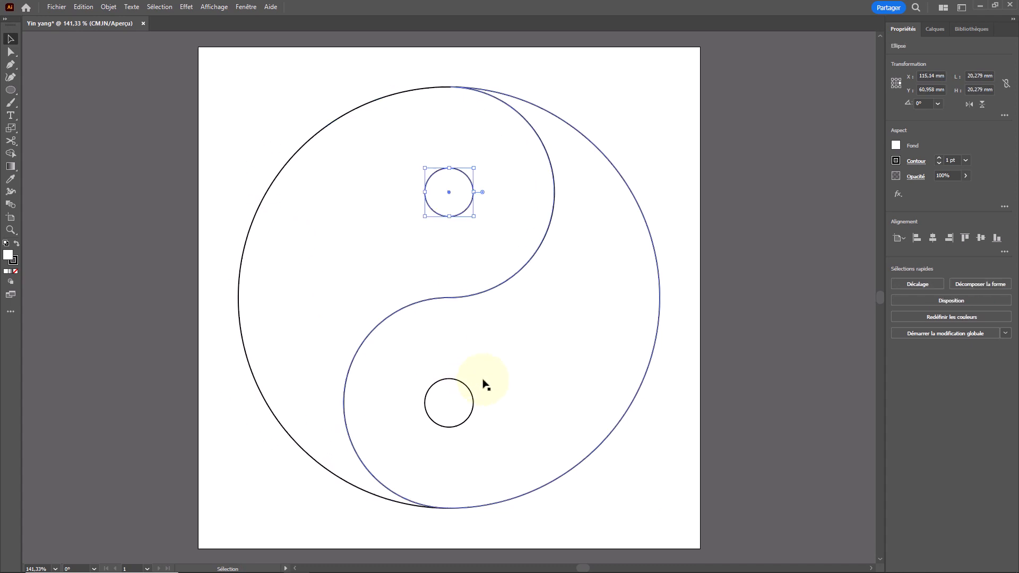
left_click(684, 182)
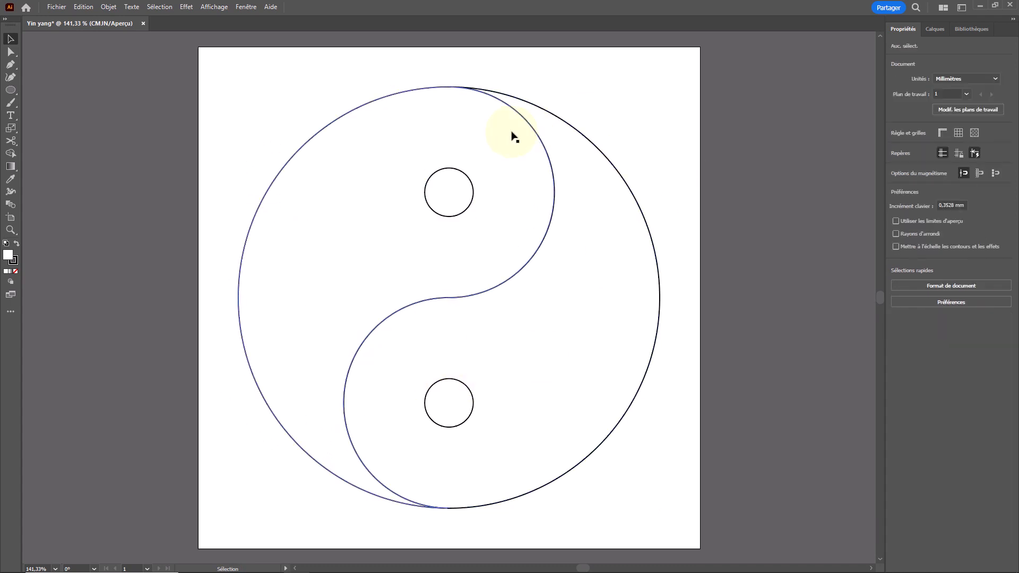
- Fill the upper small circle with black, remove its stroke, and deselect it
left_click(467, 175)
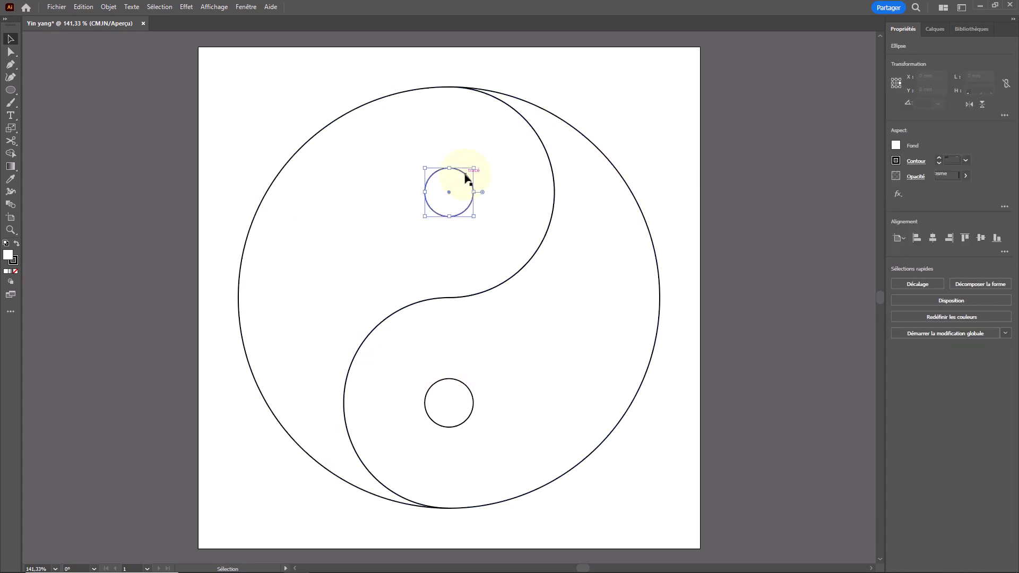
left_click(896, 146)
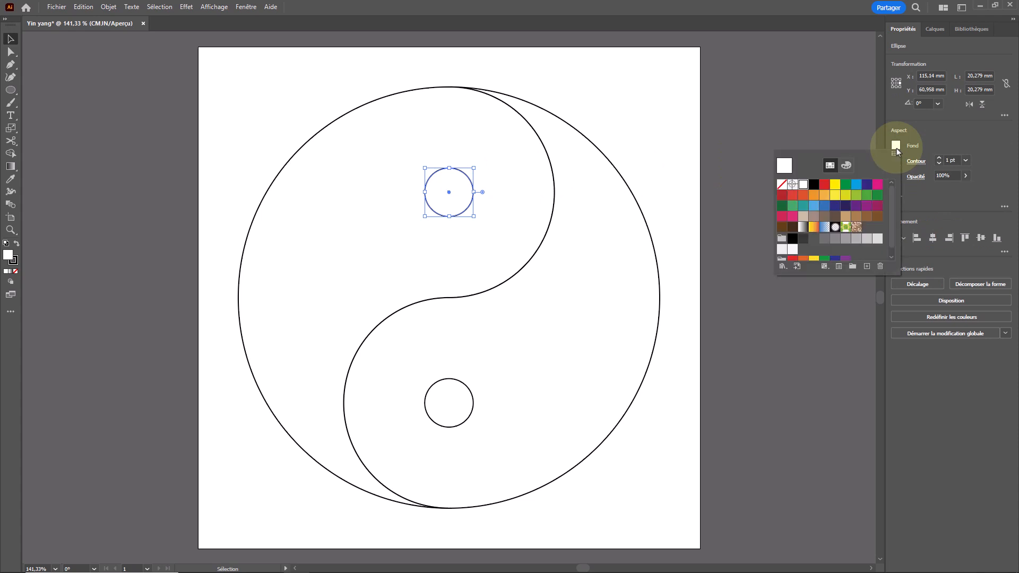
left_click(837, 172)
left_click(925, 145)
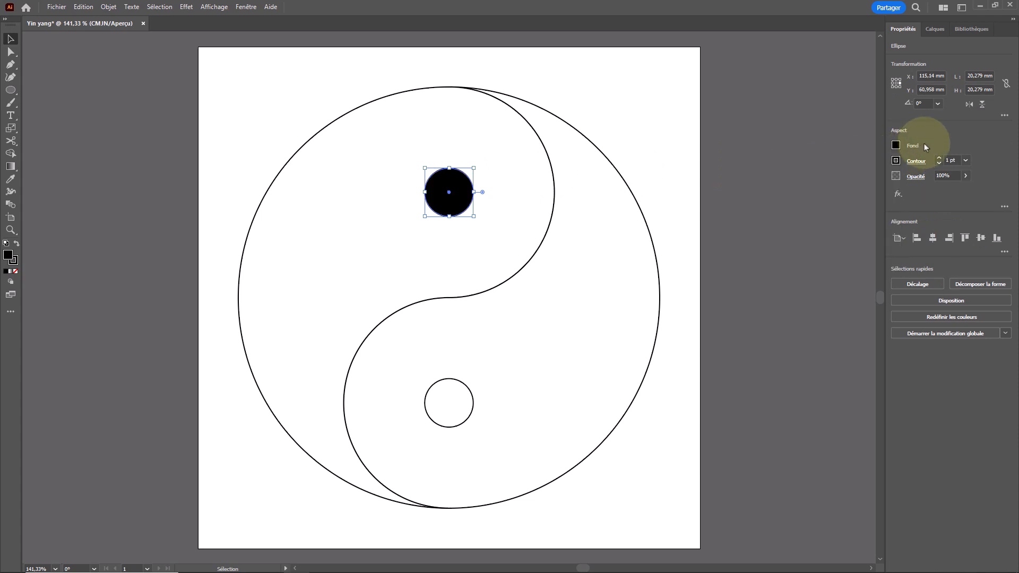
left_click(895, 160)
left_click(759, 199)
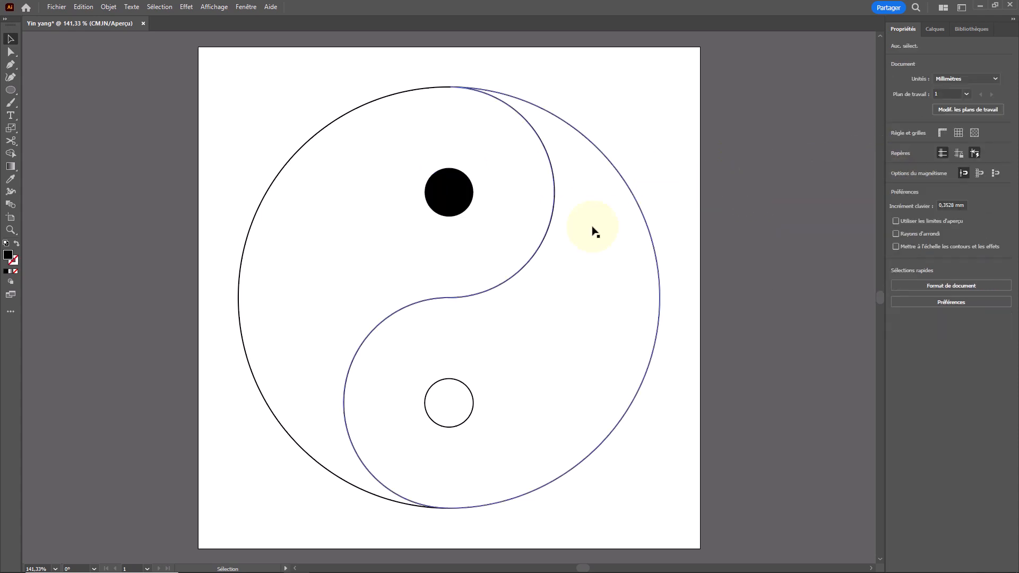
- Give the right half the upper small circle's black fill and no stroke using the Eyedropper, and leave nothing selected
left_click(653, 254)
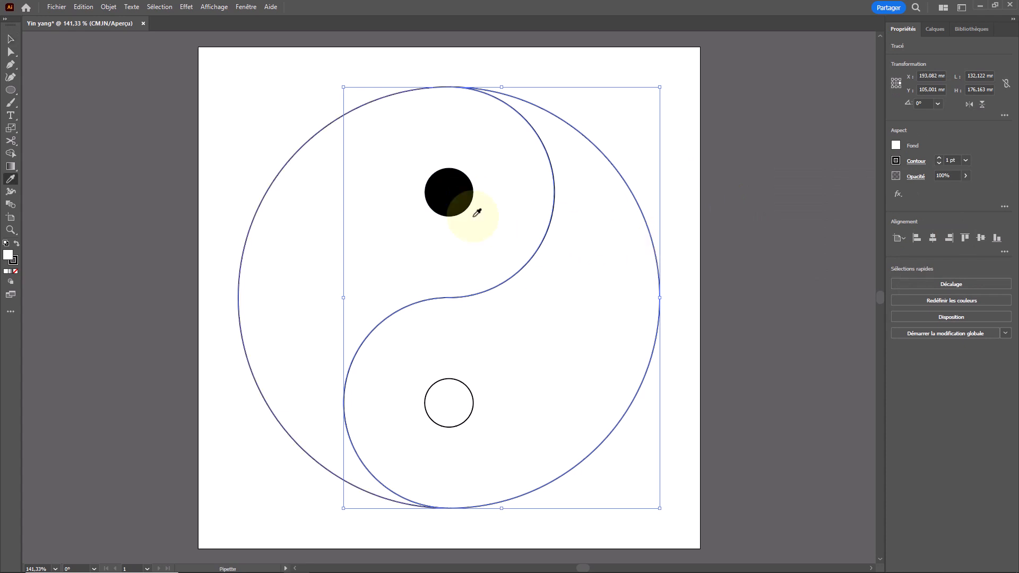
key("i")
left_click(461, 190)
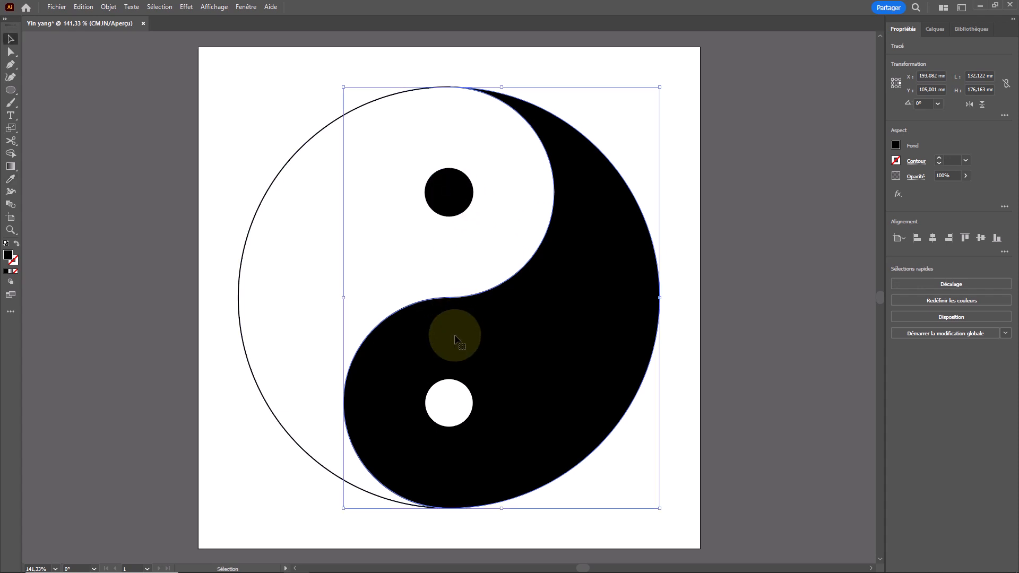
key("v")
left_click(431, 395)
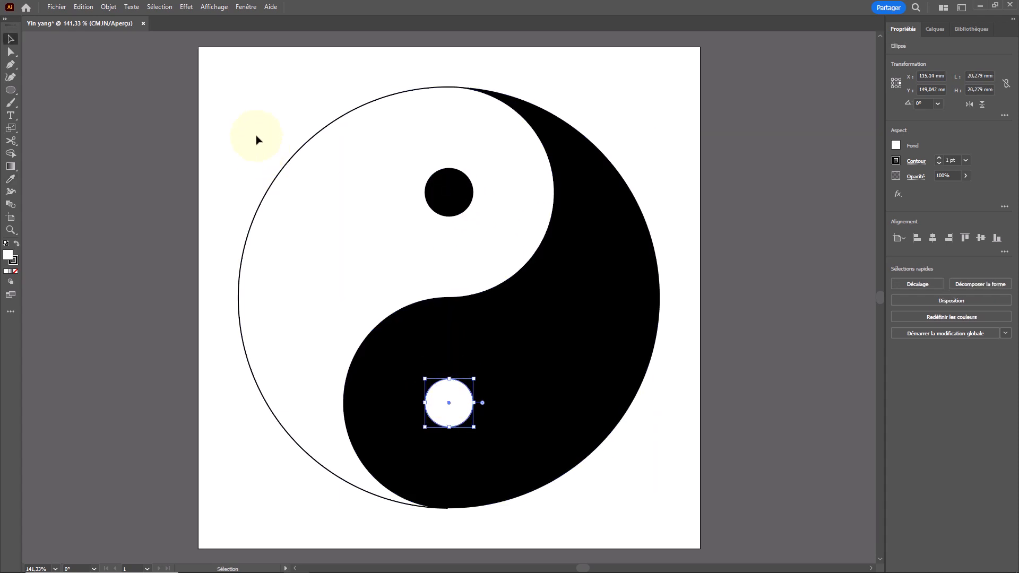
left_click(256, 139)
- Select the white left half and increase its stroke weight to 5 pt
left_click(296, 163)
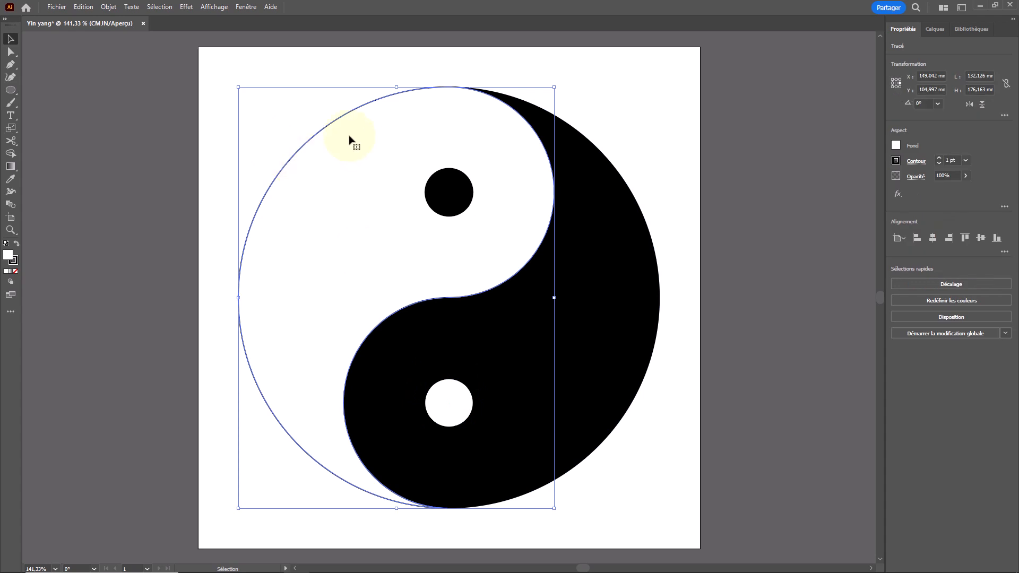
left_click(939, 158)
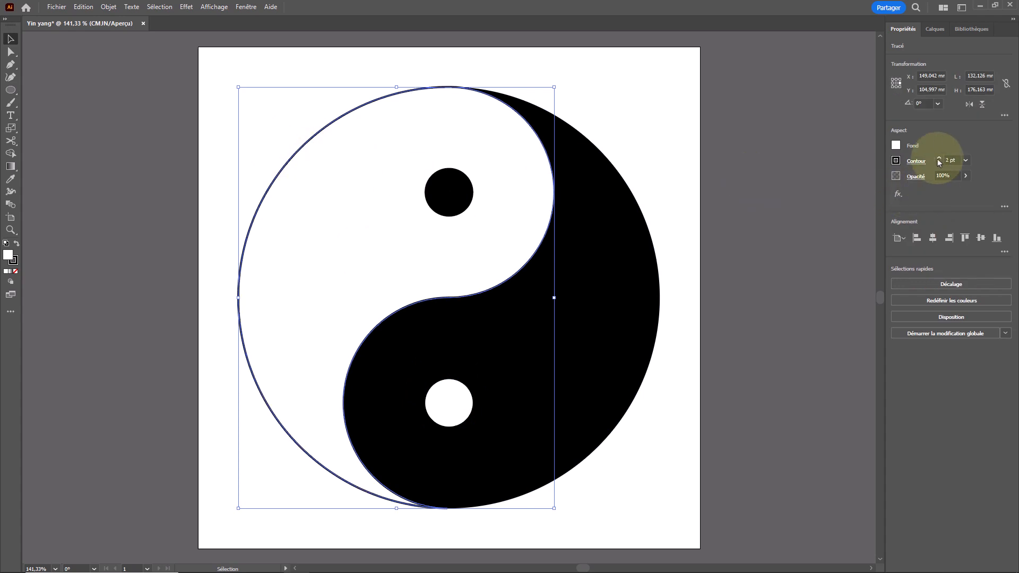
left_click(939, 158)
left_click(939, 157)
left_click(939, 158)
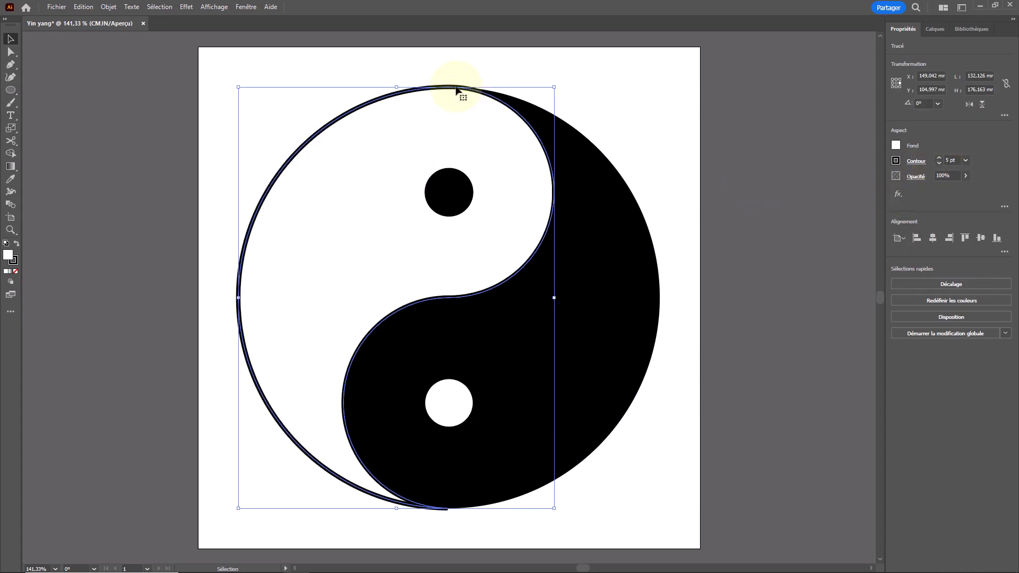
- Inspect where the two halves meet at the symbol's top edge, and align the left half's stroke to the inside of its path
left_click(469, 82)
scroll(468, 81, "up", 4)
scroll(534, 148, "down", 5)
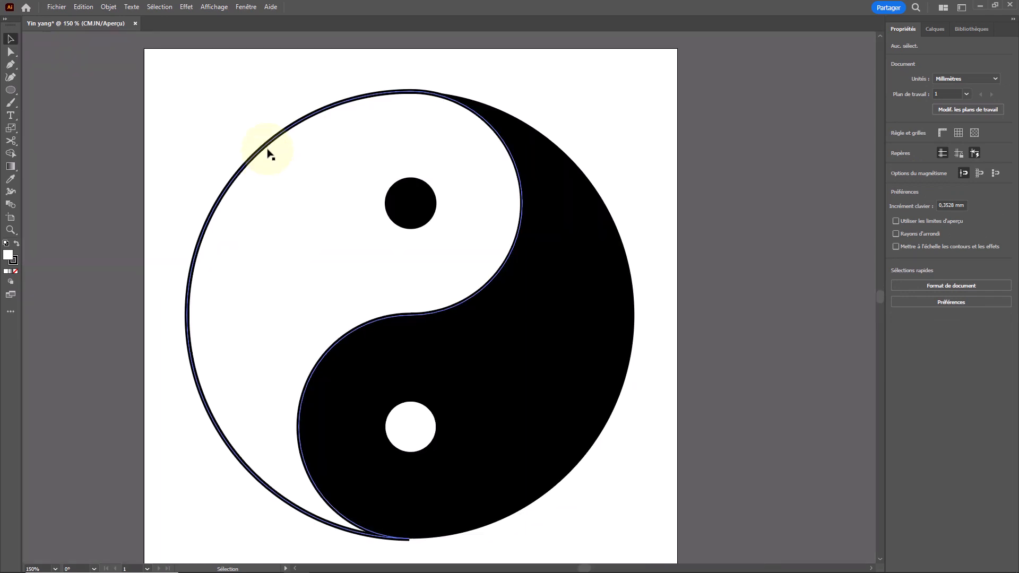
left_click(269, 153)
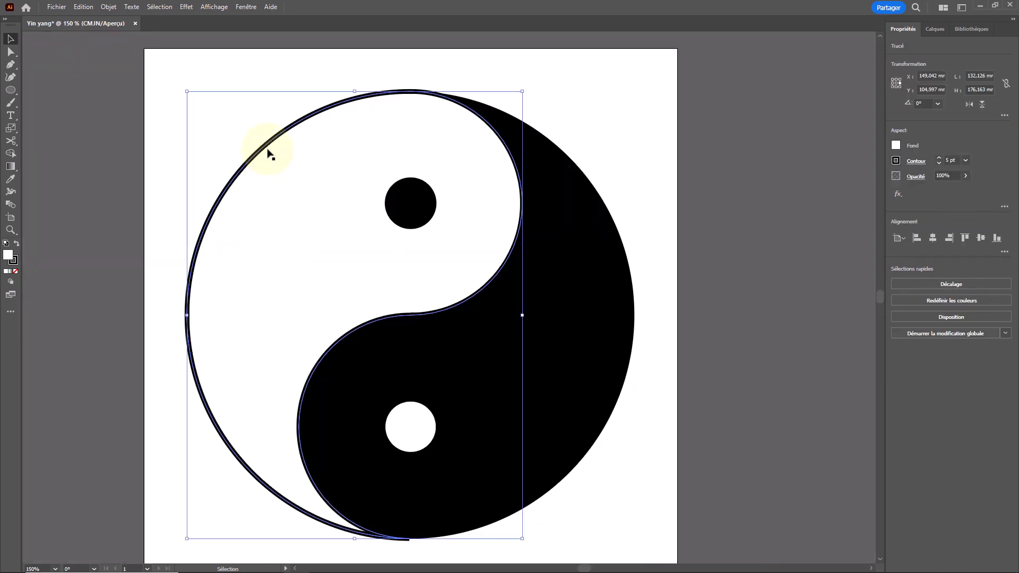
left_click(921, 162)
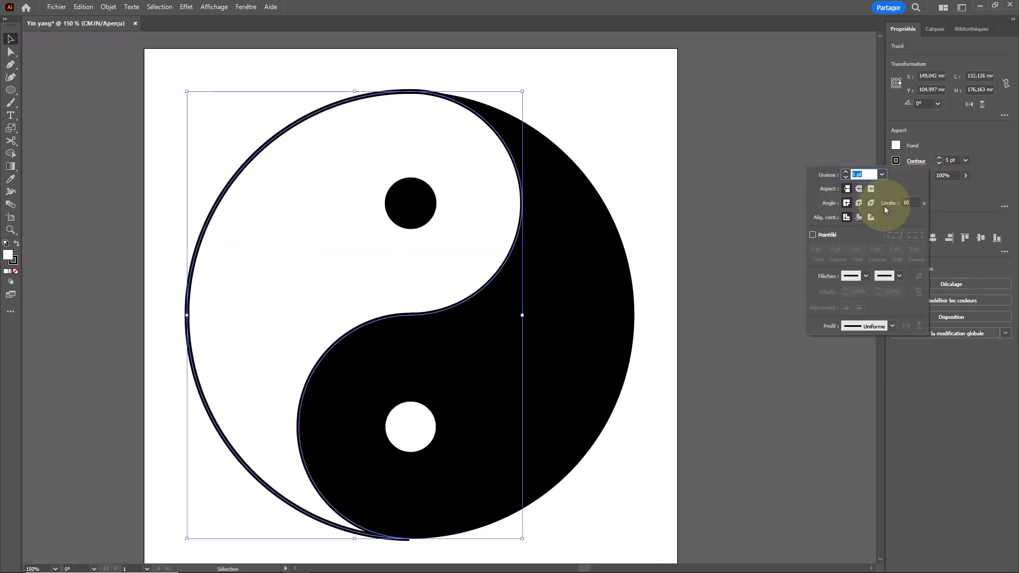
left_click(699, 130)
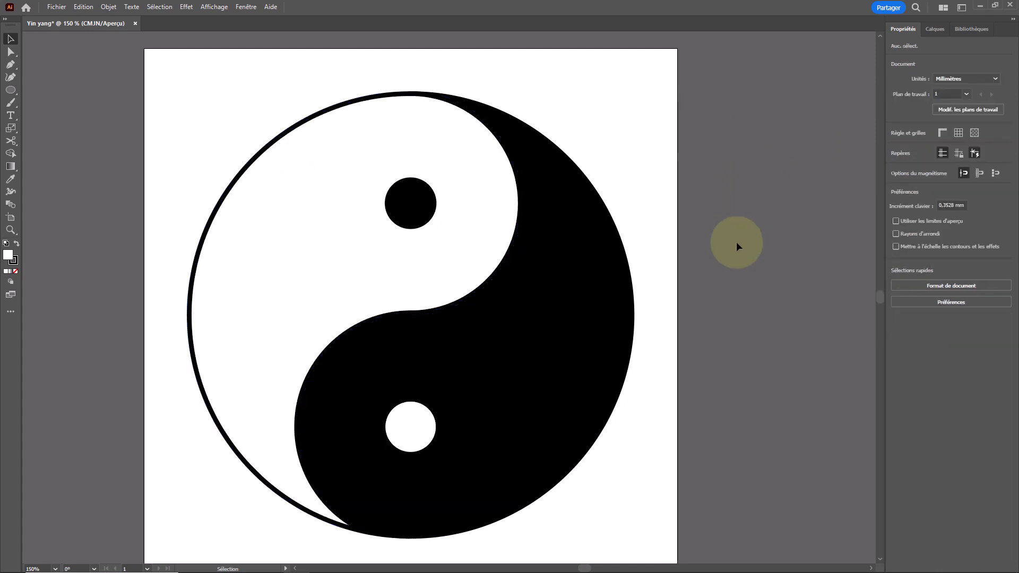
- Adjust the white left half's stroke weight to make its outline slightly thicker, and deselect it
left_click(389, 168)
left_click(938, 159)
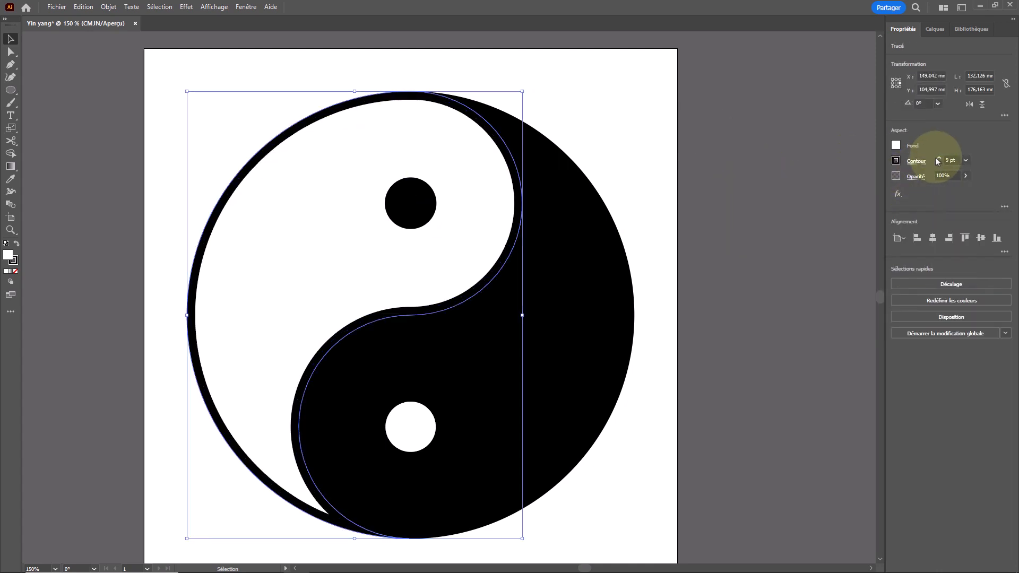
left_click(938, 159)
left_click(682, 148)
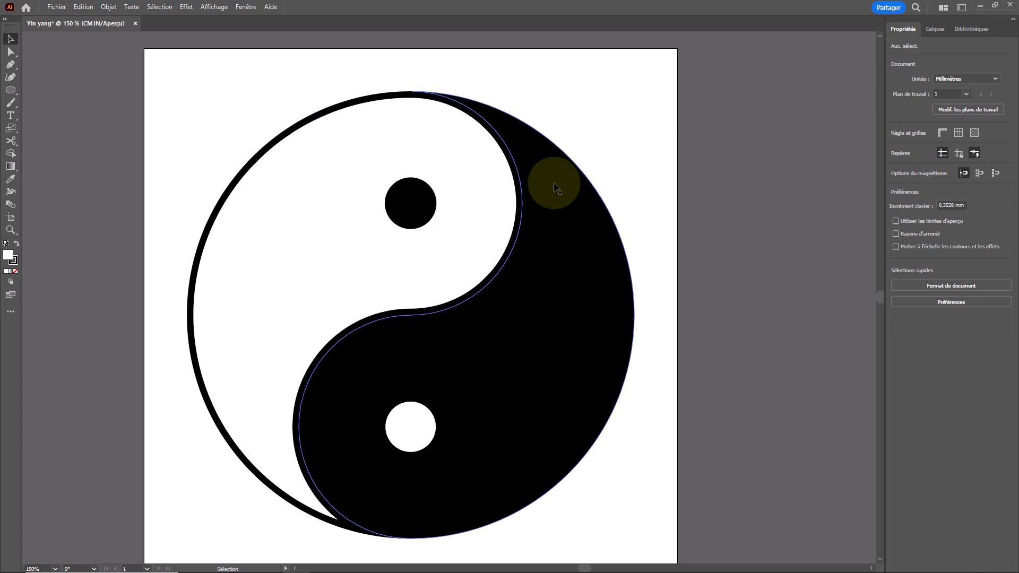
- Fit the artboard in view and group all the shapes of the yin yang symbol
double_click(10, 229)
key("v")
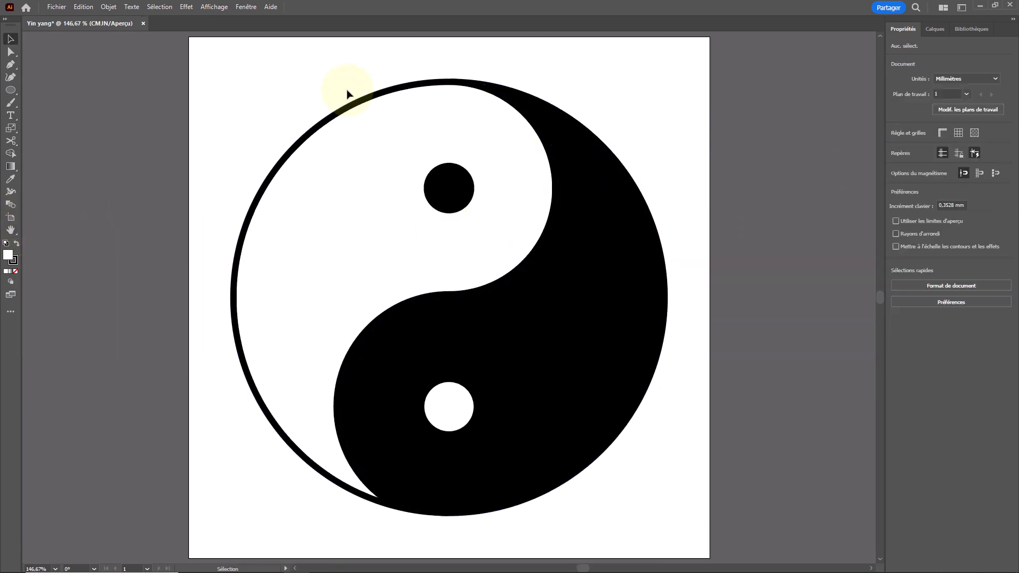
left_click_drag(228, 83, 639, 480)
right_click(547, 335)
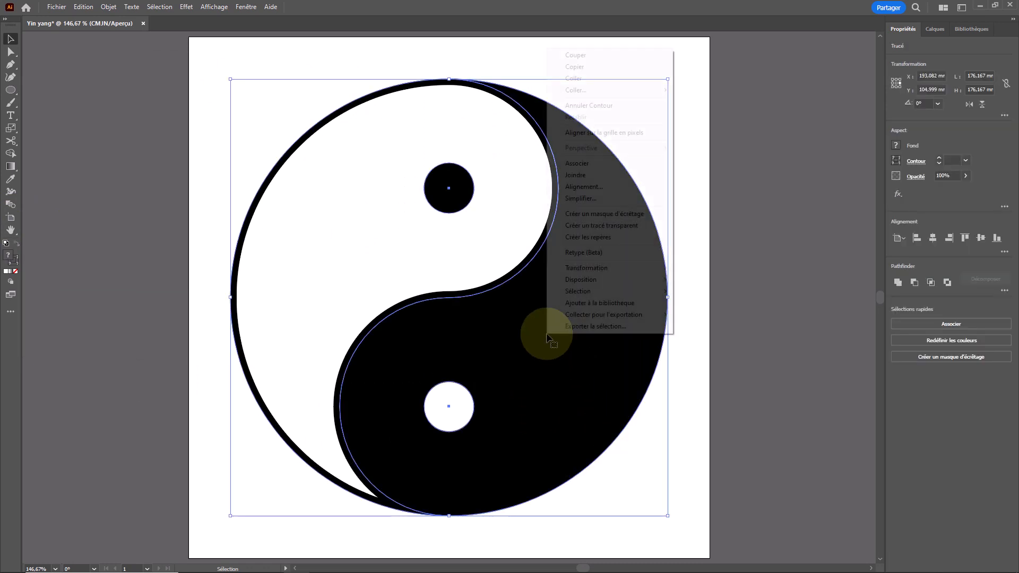
left_click(615, 168)
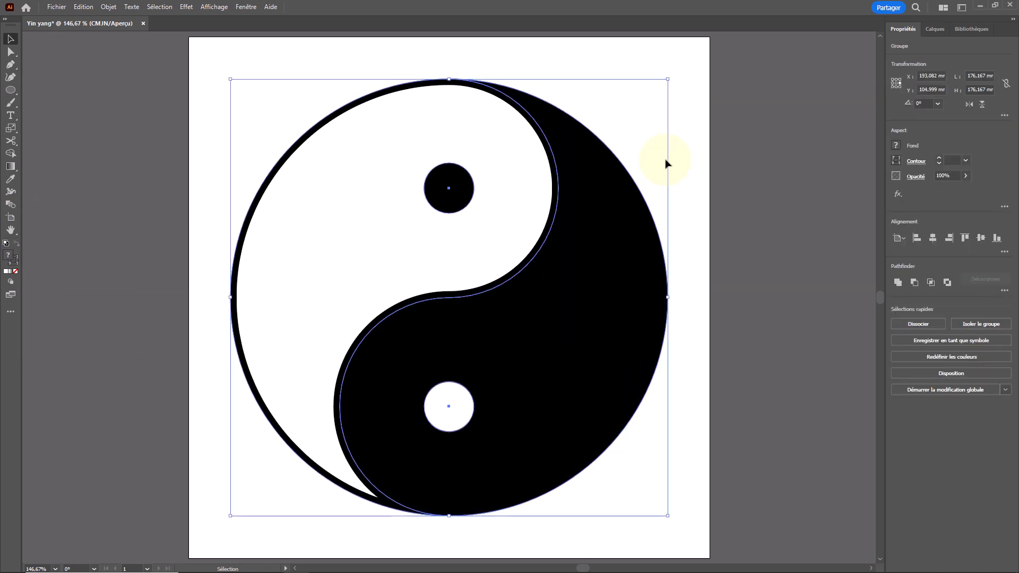
left_click(712, 170)
- Select the grouped symbol, review the export options for the selection, and close them without exporting
left_click(665, 246)
right_click(572, 322)
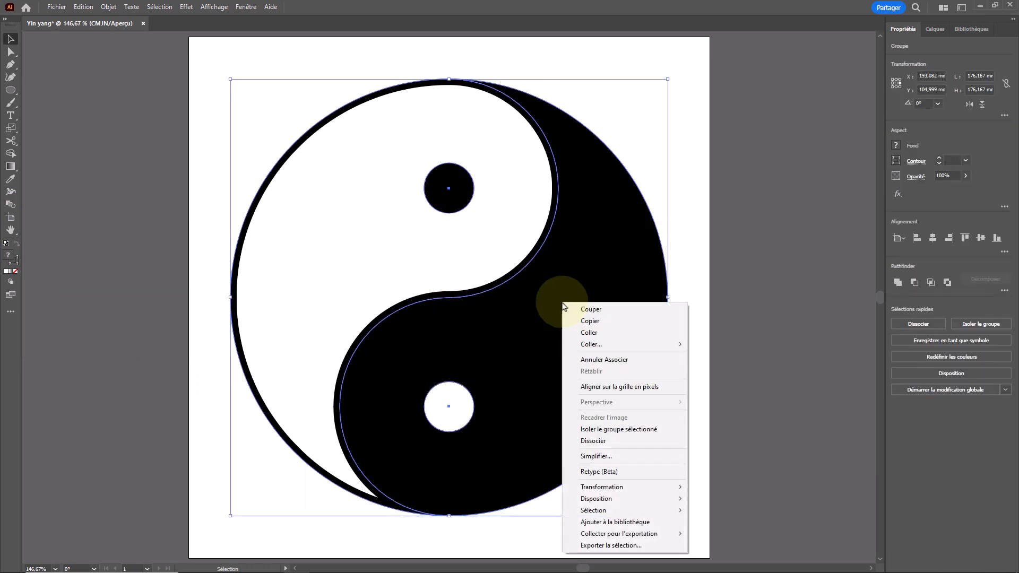
left_click(614, 546)
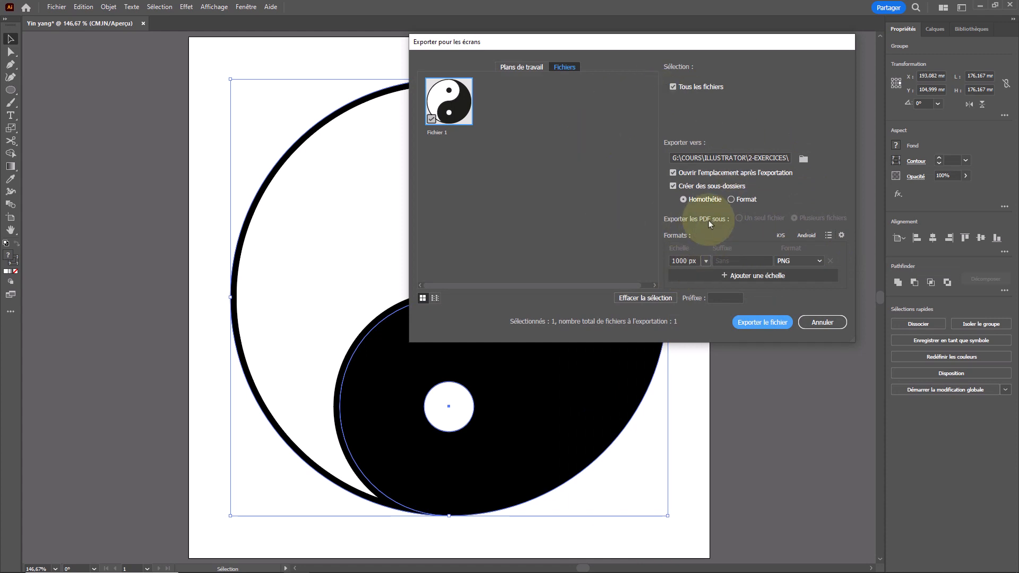
key("Escape")
- Open the export options for the selected symbol again, choose PDF as the format, and cancel the export
right_click(546, 337)
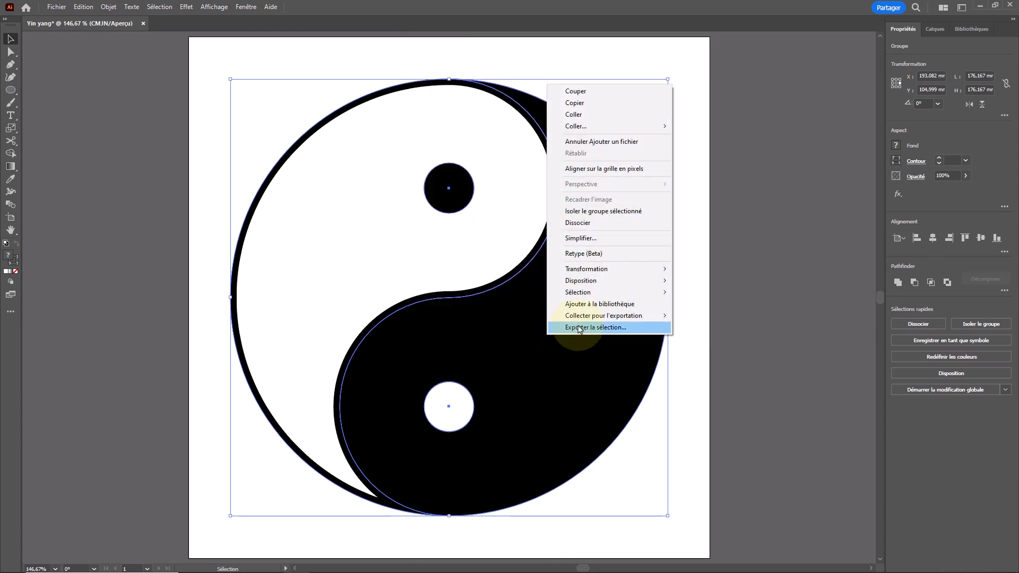
left_click(587, 327)
left_click(790, 261)
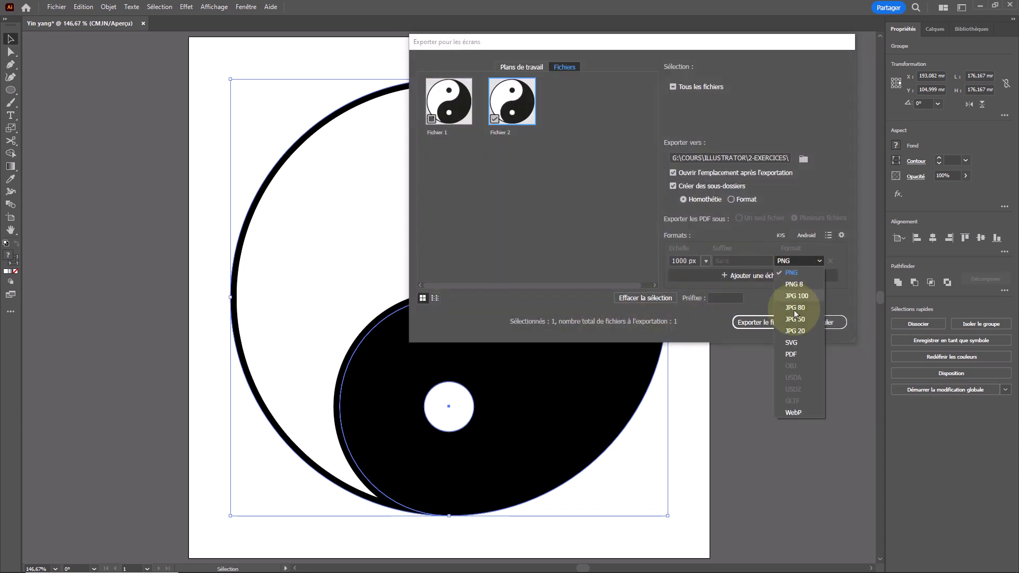
left_click(780, 356)
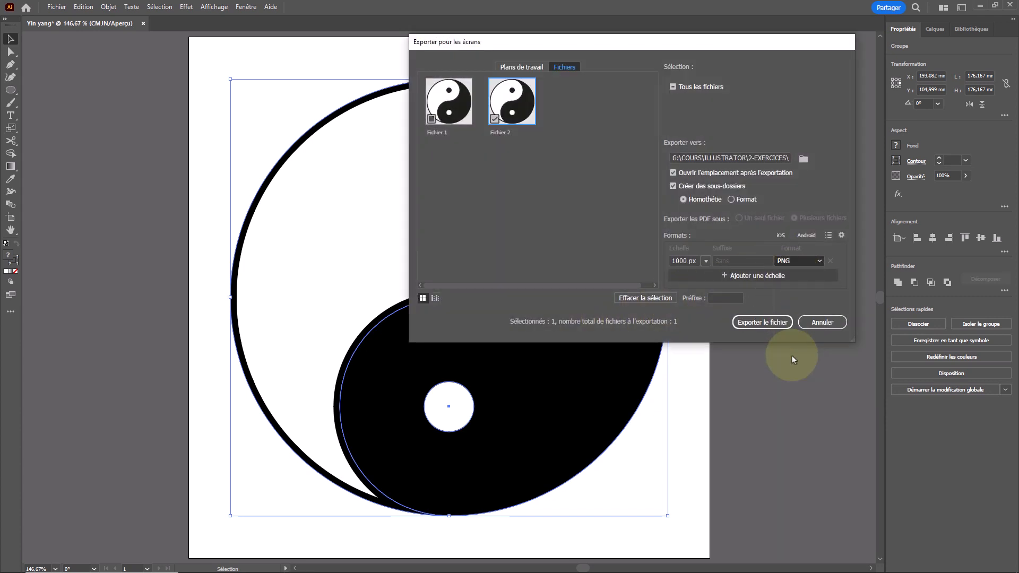
left_click(817, 322)
left_click(801, 315)
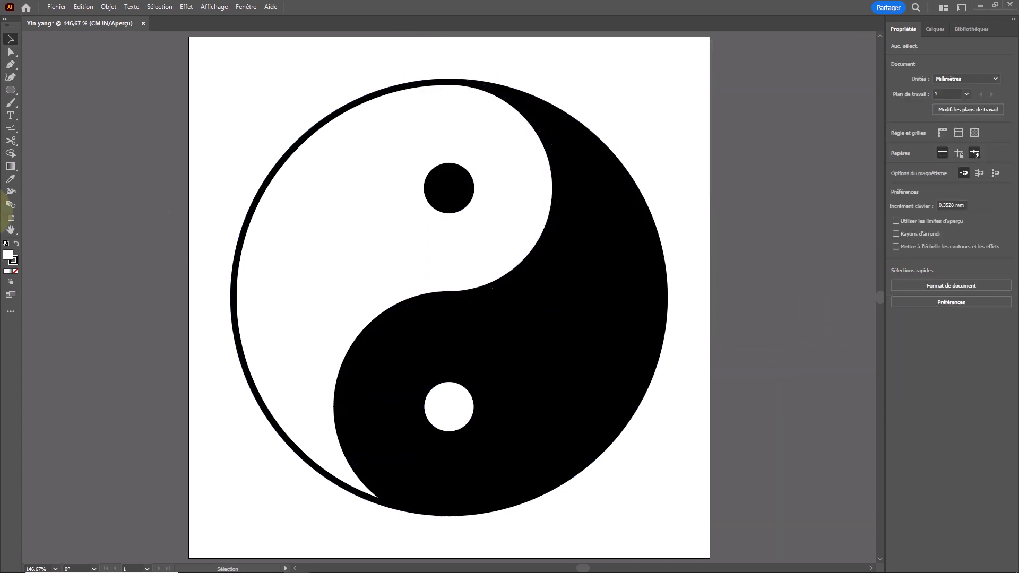
- View the artboard's width and height settings, and leave artboard editing
left_click(11, 217)
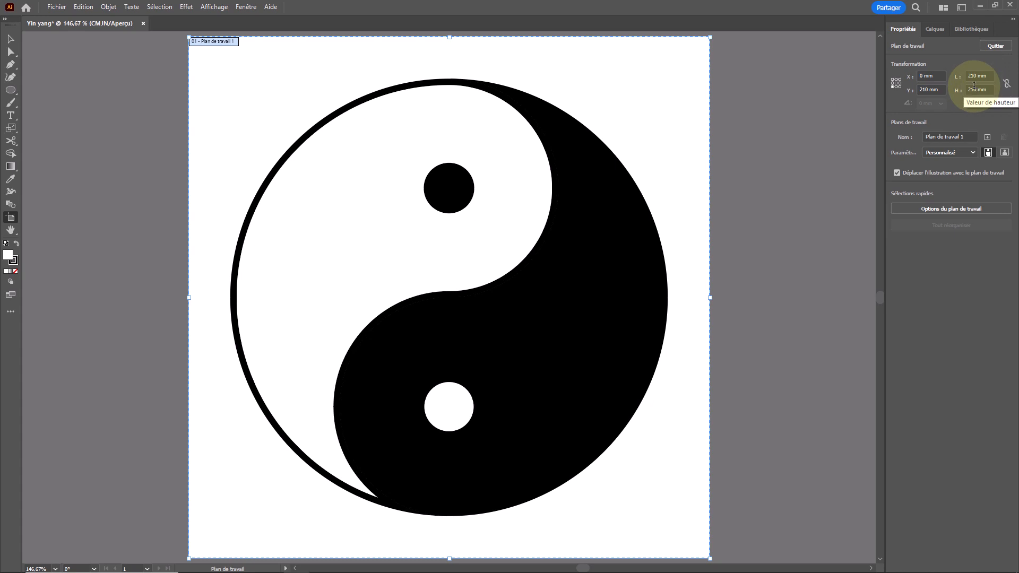
key("Escape")
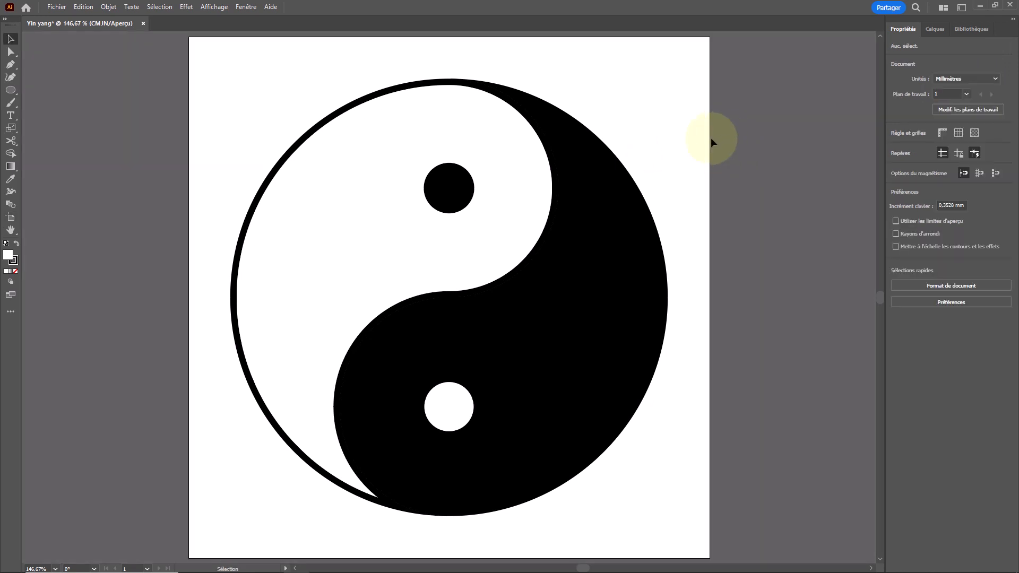